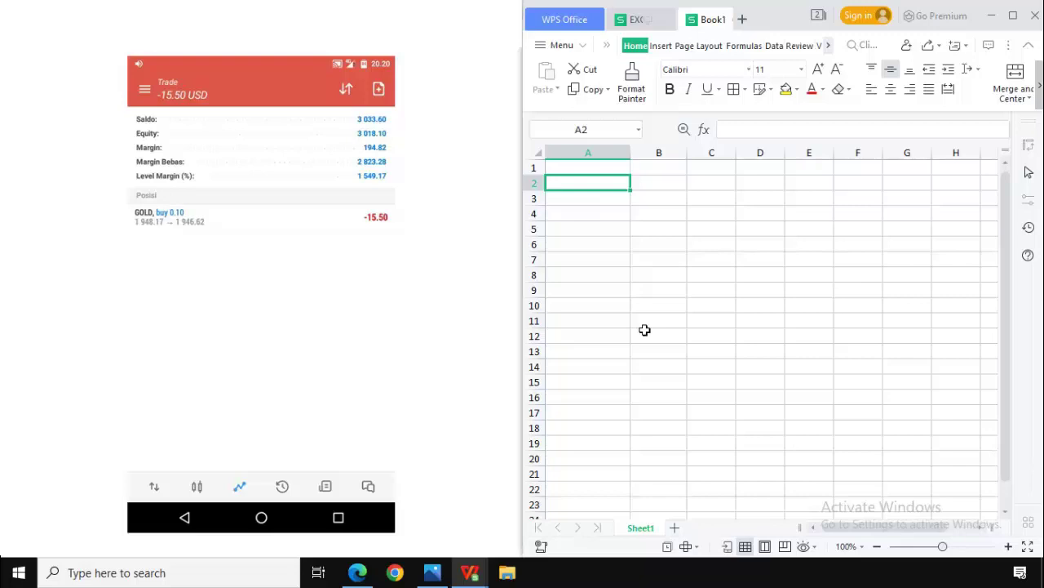
{"action": "left_click", "coordinate": [585, 243]}
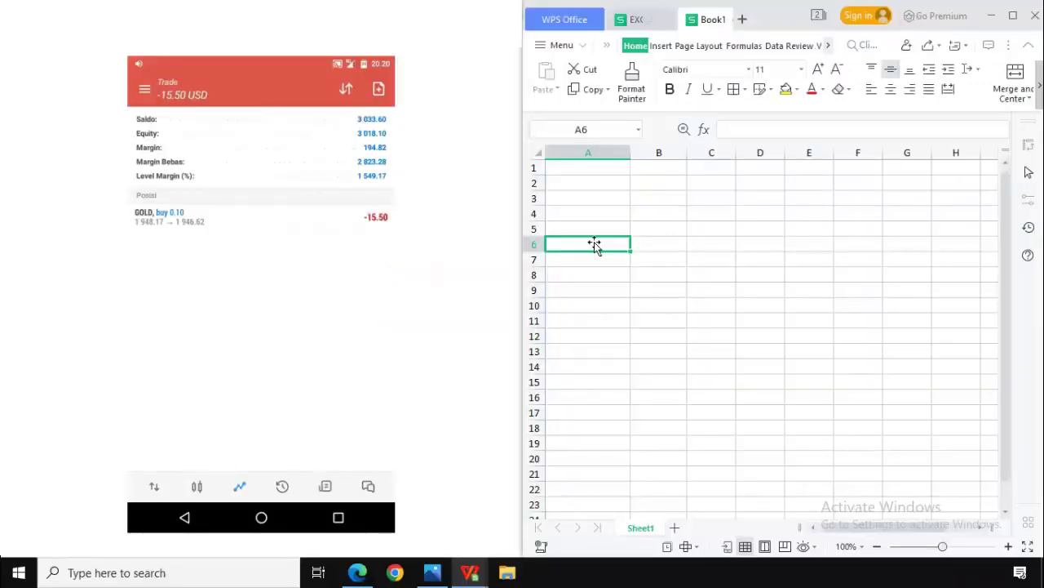
{"action": "left_click", "coordinate": [655, 217]}
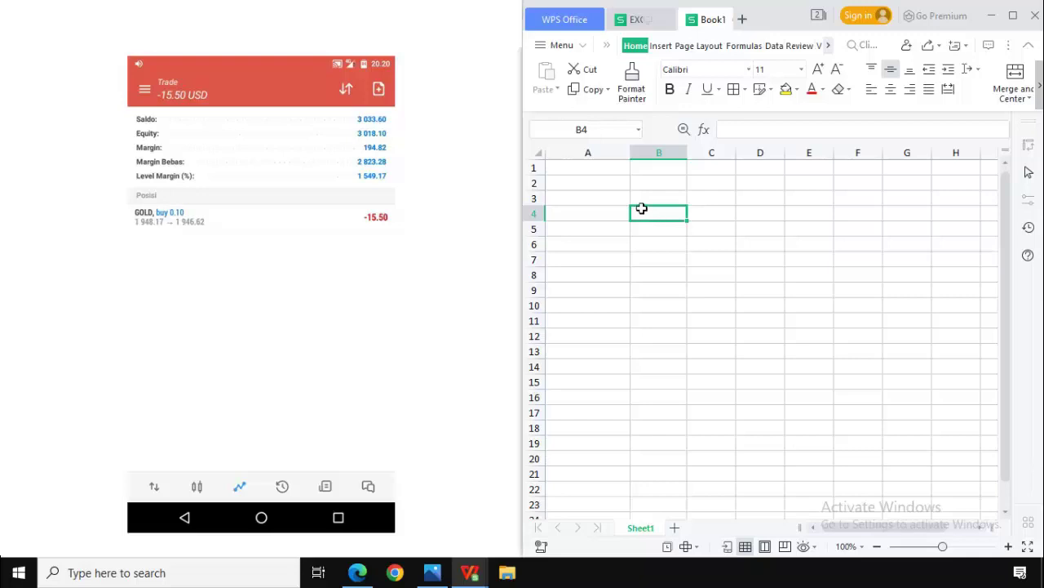
{"action": "left_click", "coordinate": [599, 187]}
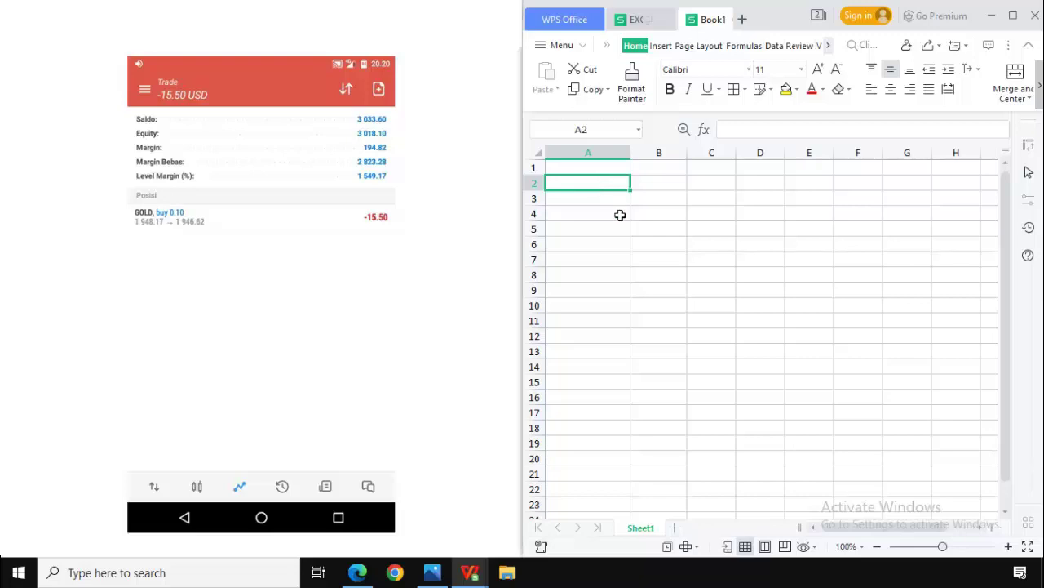
{"action": "left_click", "coordinate": [620, 216]}
{"action": "left_click", "coordinate": [608, 186]}
{"action": "left_click", "coordinate": [388, 256]}
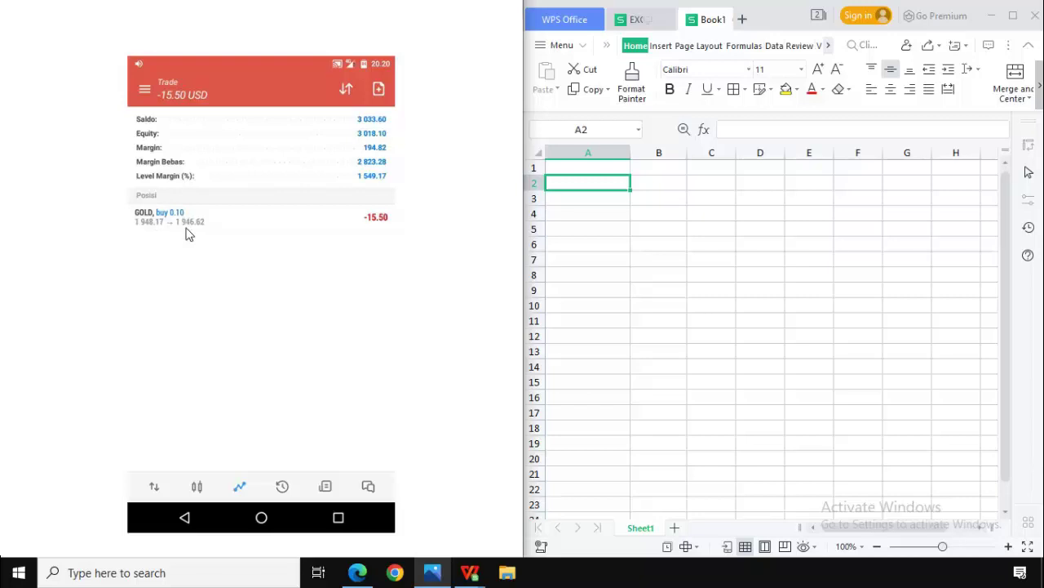
{"action": "left_click", "coordinate": [580, 215]}
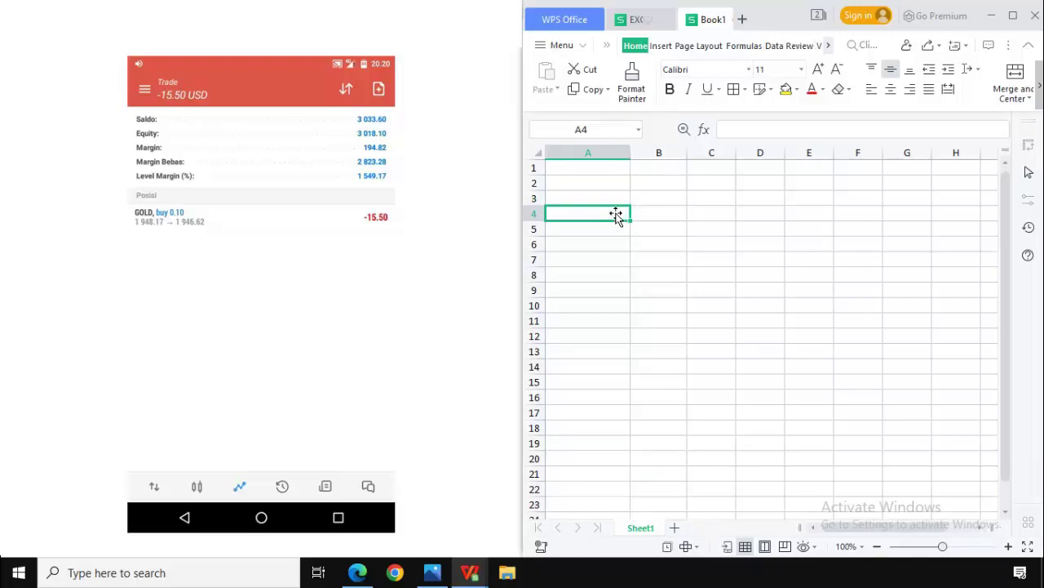
{"action": "left_click", "coordinate": [611, 201]}
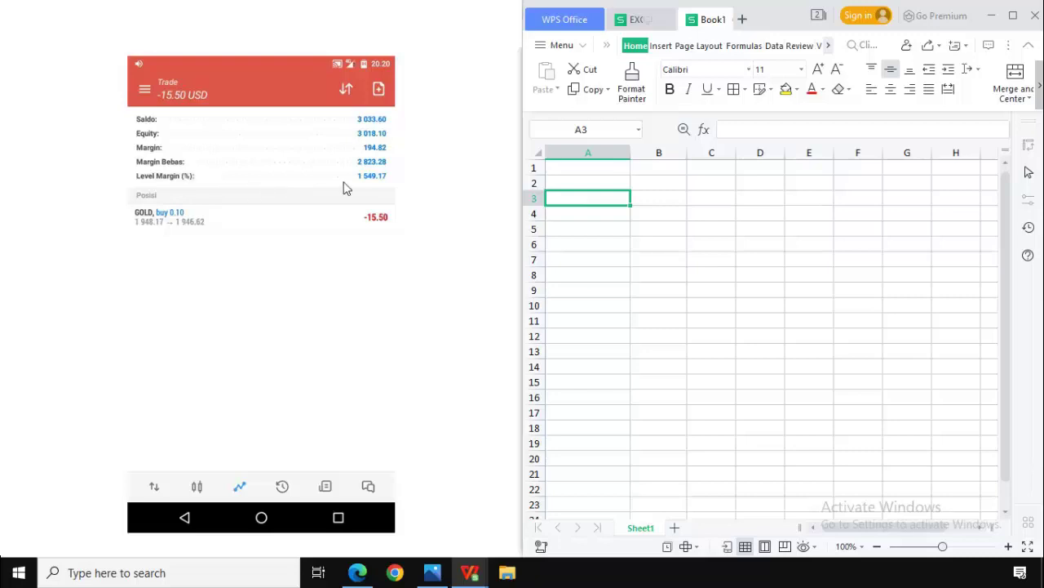
{"action": "left_click", "coordinate": [612, 214]}
{"action": "left_click", "coordinate": [600, 188]}
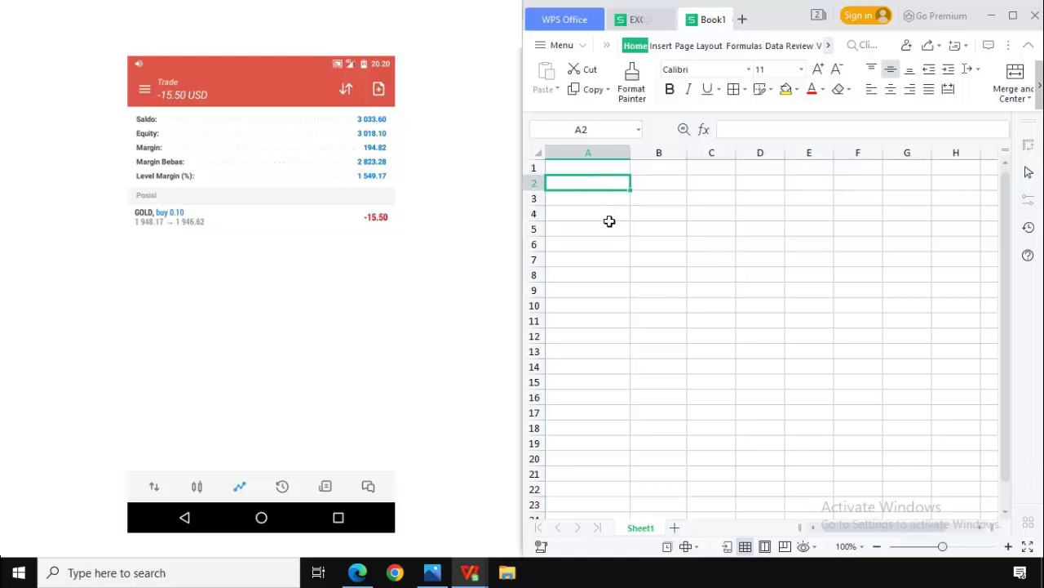
{"action": "key", "text": "Return"}
{"action": "left_click", "coordinate": [625, 292]}
{"action": "left_click", "coordinate": [613, 232]}
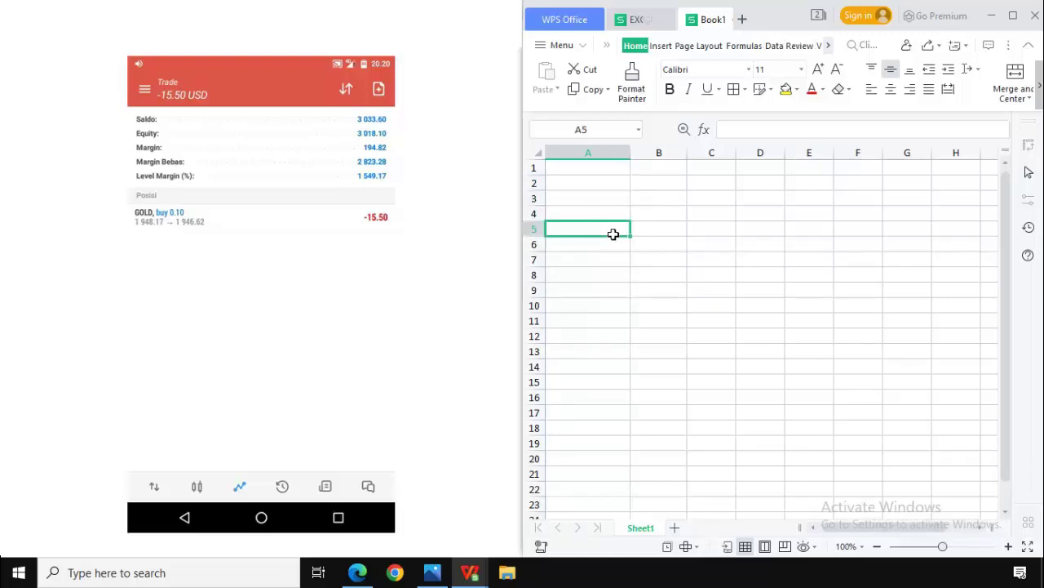
{"action": "left_click", "coordinate": [672, 217]}
Enter the text "Margin = Unit Mata uang * Harga Open posisi * Levarage" in cell A3.
{"action": "left_click", "coordinate": [601, 198]}
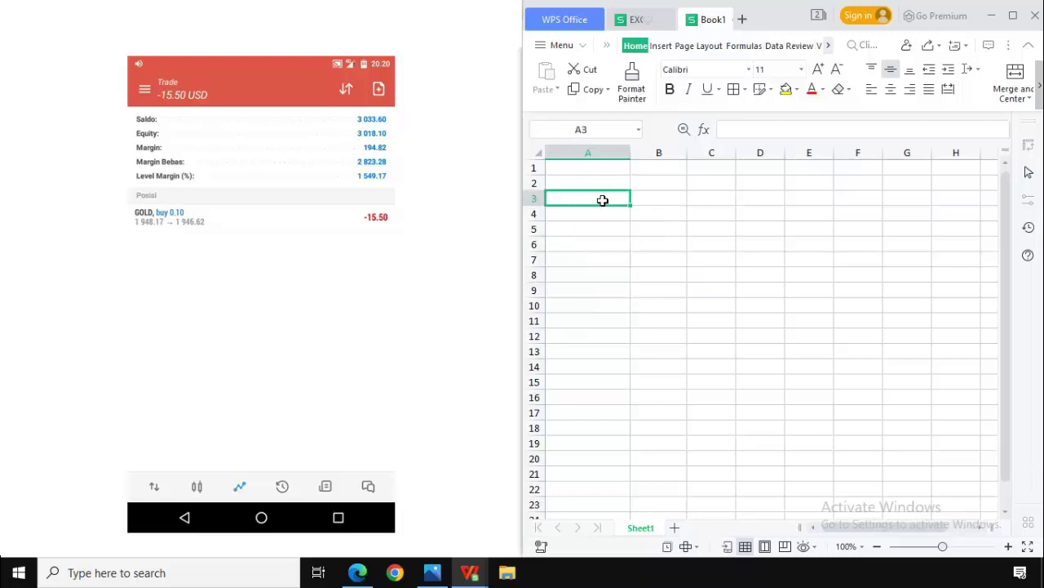
{"action": "type", "text": "Margin "}
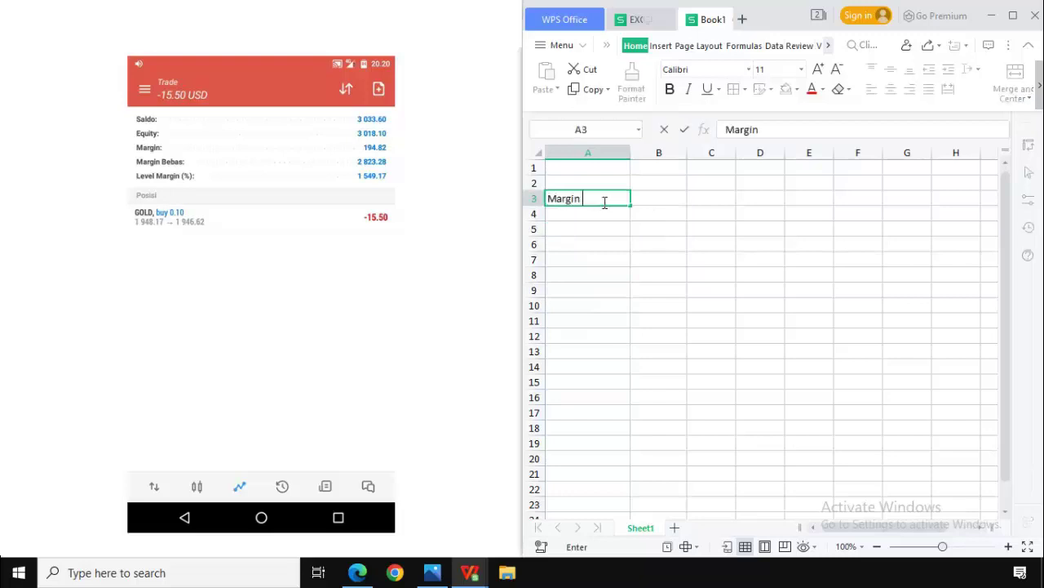
{"action": "type", "text": "= Unit Mata uang"}
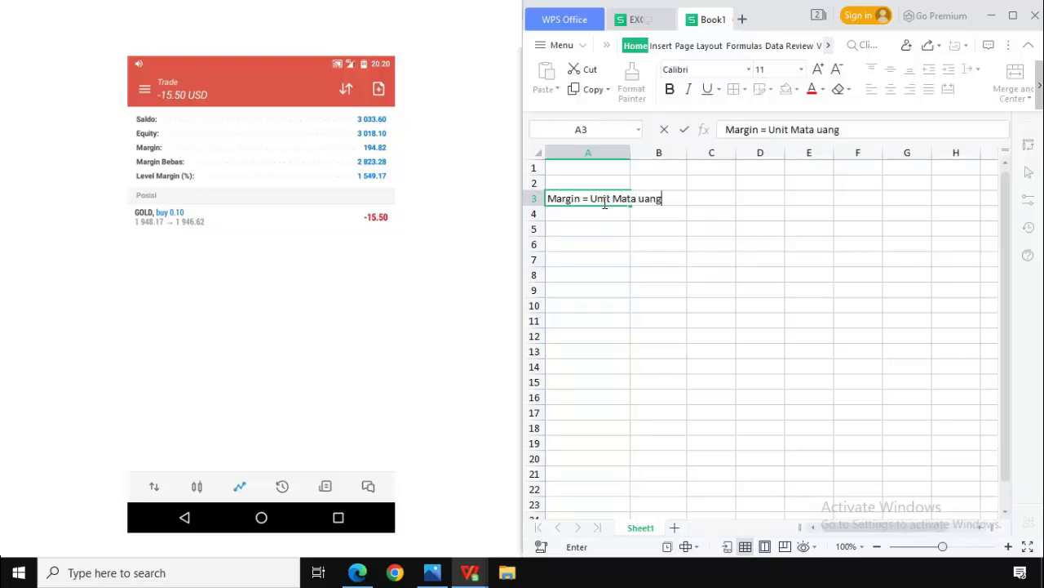
{"action": "type", "text": " * Harga Open po"}
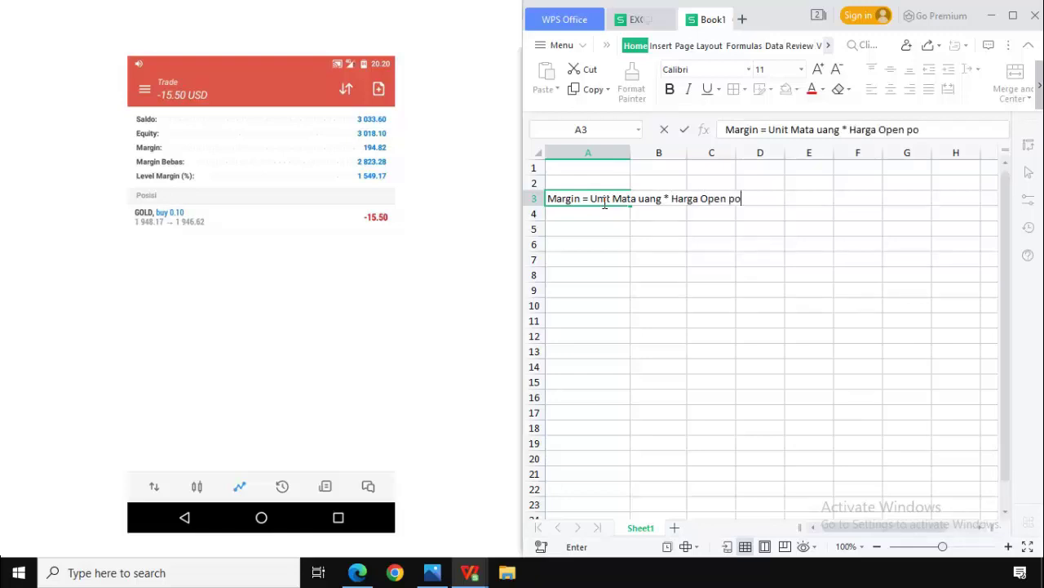
{"action": "type", "text": "sisi *"}
{"action": "type", "text": " Levarage"}
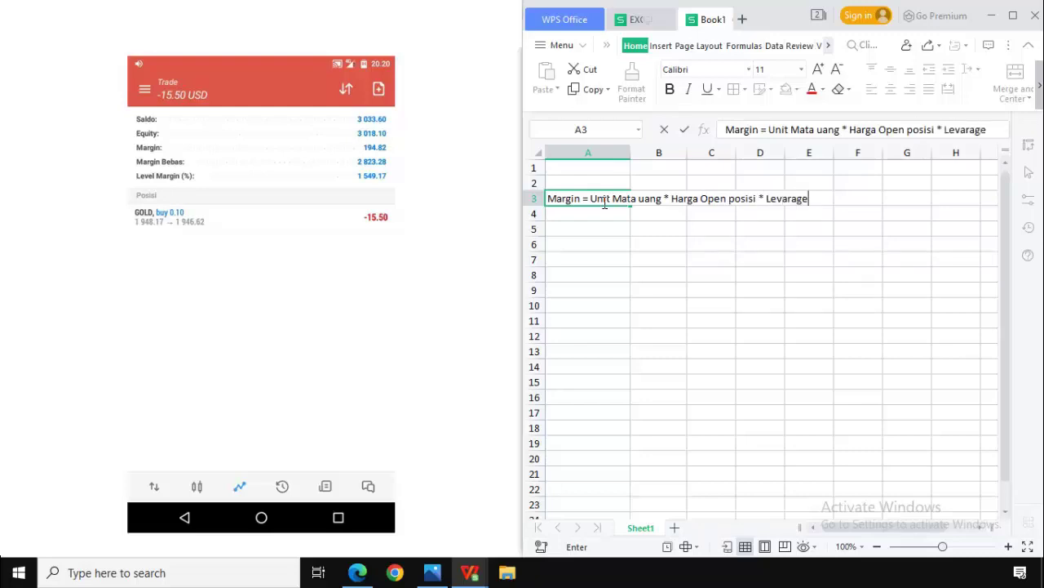
{"action": "key", "text": "Return"}
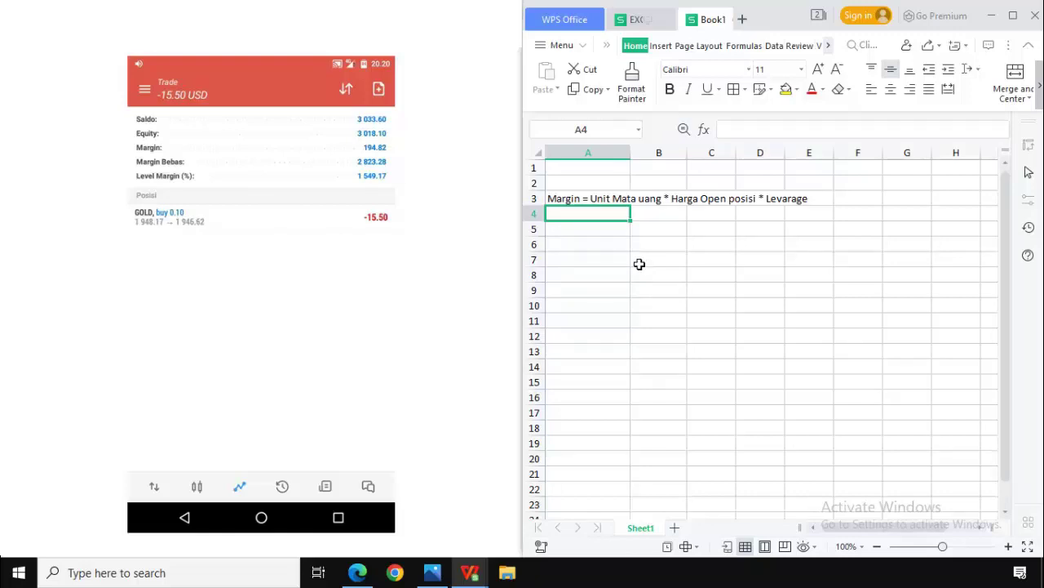
Enter the text "Margin Bebas / Free Margin = Ekuitas - Margin" in cell A4.
{"action": "type", "text": "Margin"}
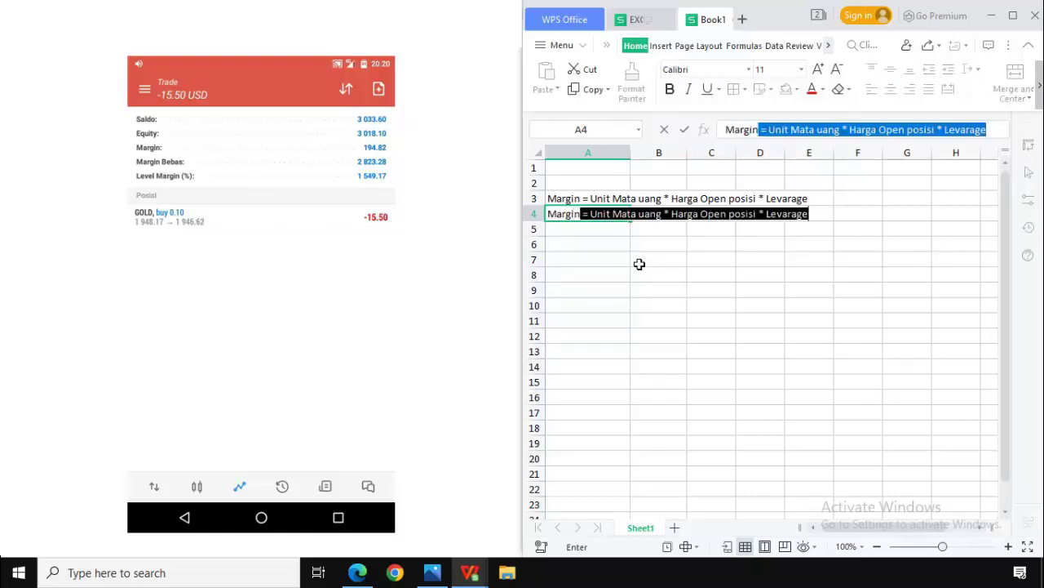
{"action": "type", "text": " Bebas /"}
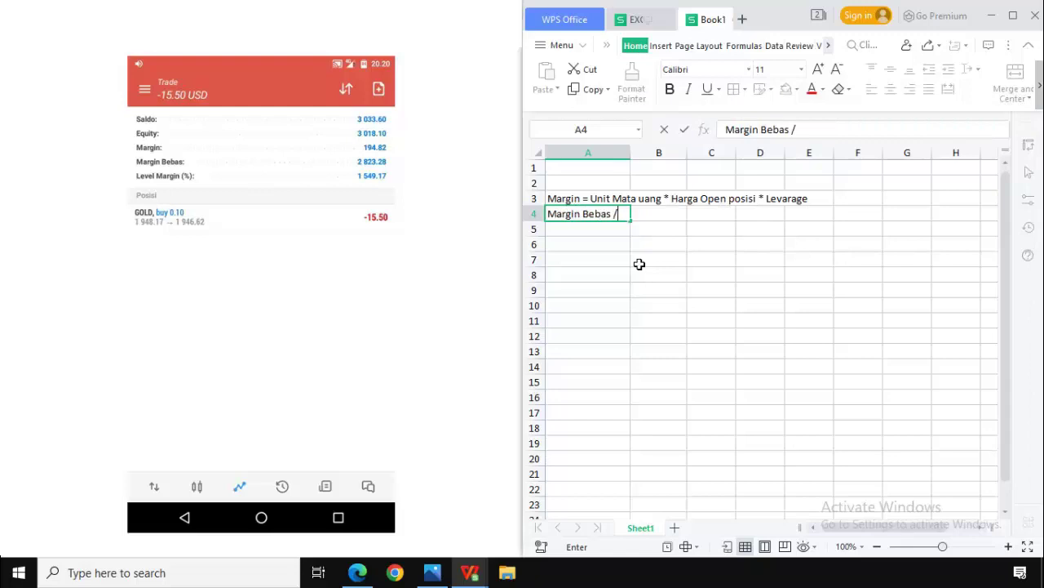
{"action": "type", "text": " Free Margin ="}
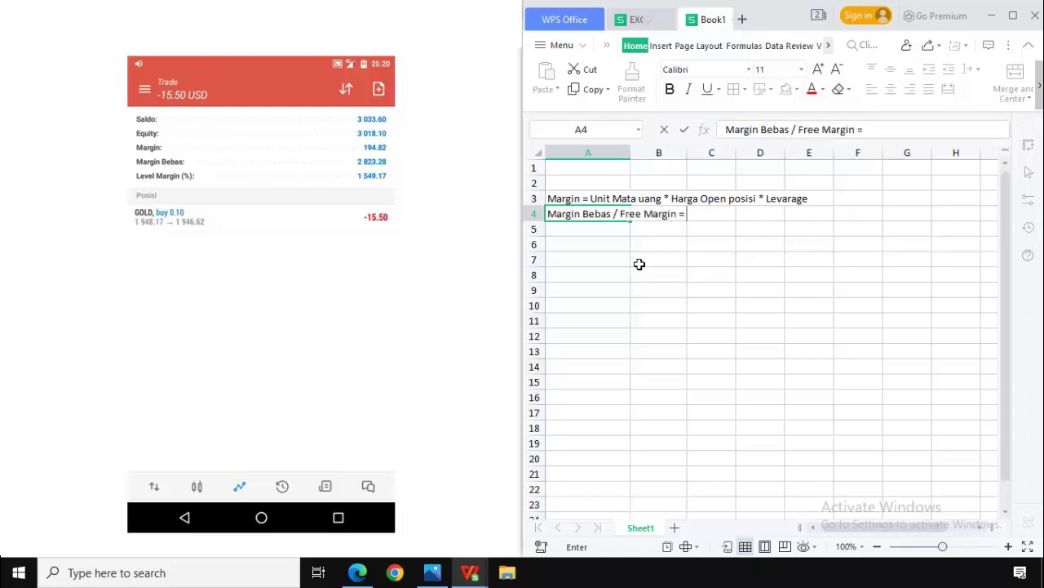
{"action": "type", "text": "E"}
{"action": "key", "text": "BackSpace"}
{"action": "type", "text": "e"}
{"action": "key", "text": "BackSpace"}
{"action": "type", "text": "Ekuitas - Margin"}
{"action": "key", "text": "Return"}
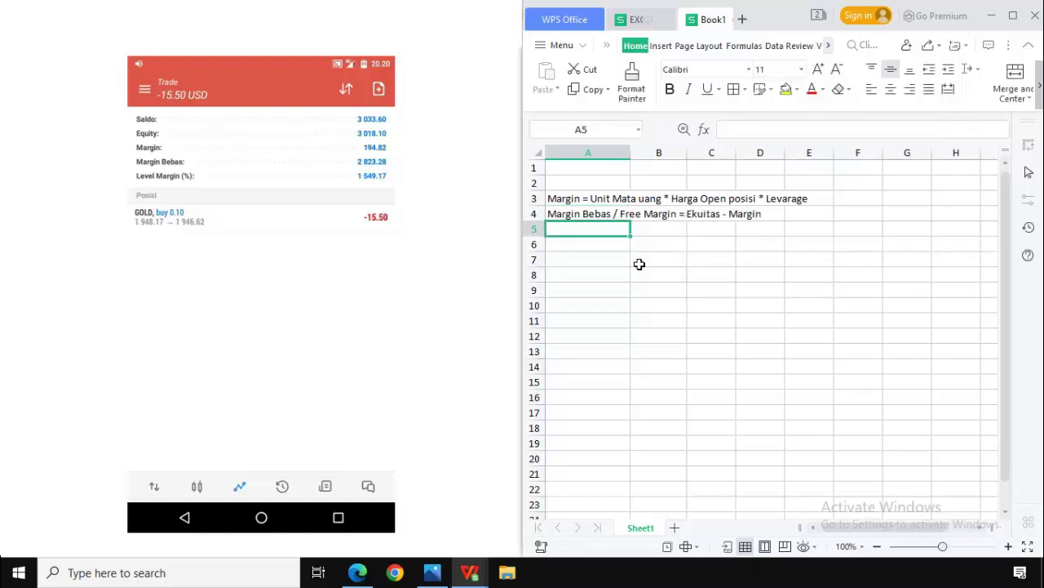
Label cell A6 "Saldo" and enter the balance 3033,6 in B6.
{"action": "mouse_move", "coordinate": [602, 244]}
{"action": "left_mouse_down"}
{"action": "mouse_move", "coordinate": [606, 259]}
{"action": "mouse_move", "coordinate": [600, 245]}
{"action": "left_mouse_up"}
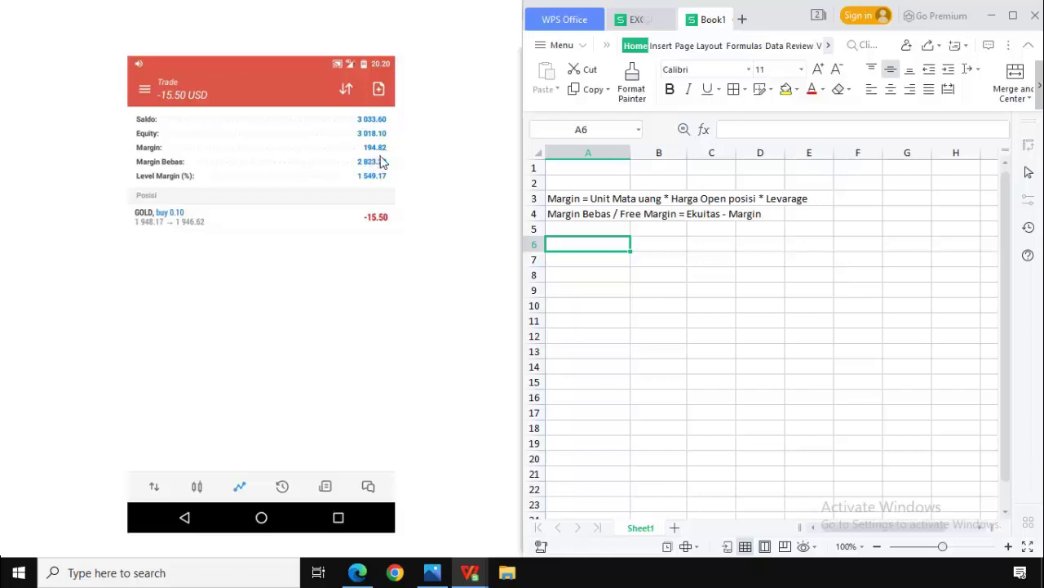
{"action": "left_click", "coordinate": [601, 265]}
{"action": "key", "text": "Up"}
{"action": "type", "text": "S"}
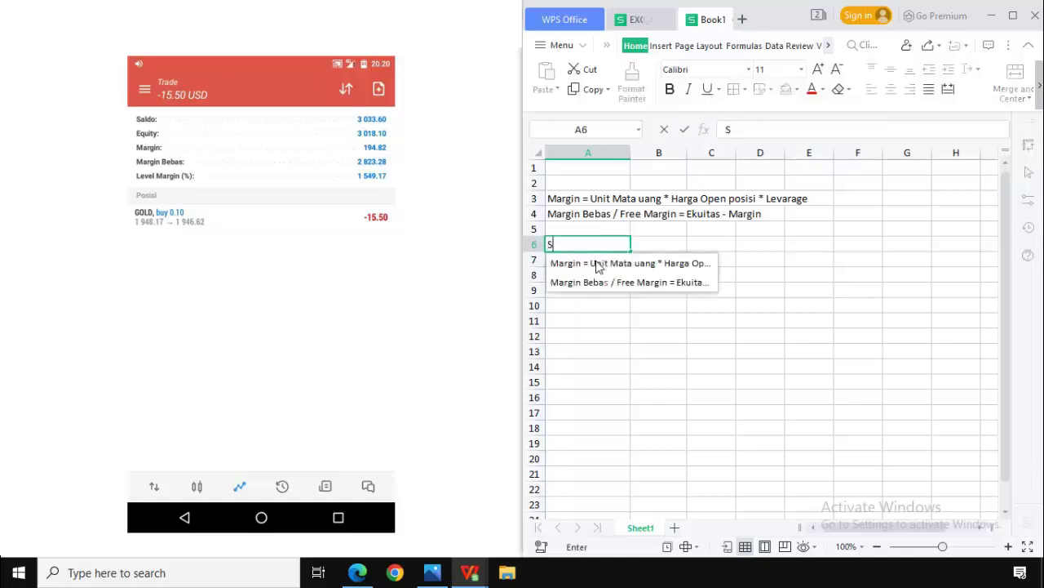
{"action": "type", "text": "aldon"}
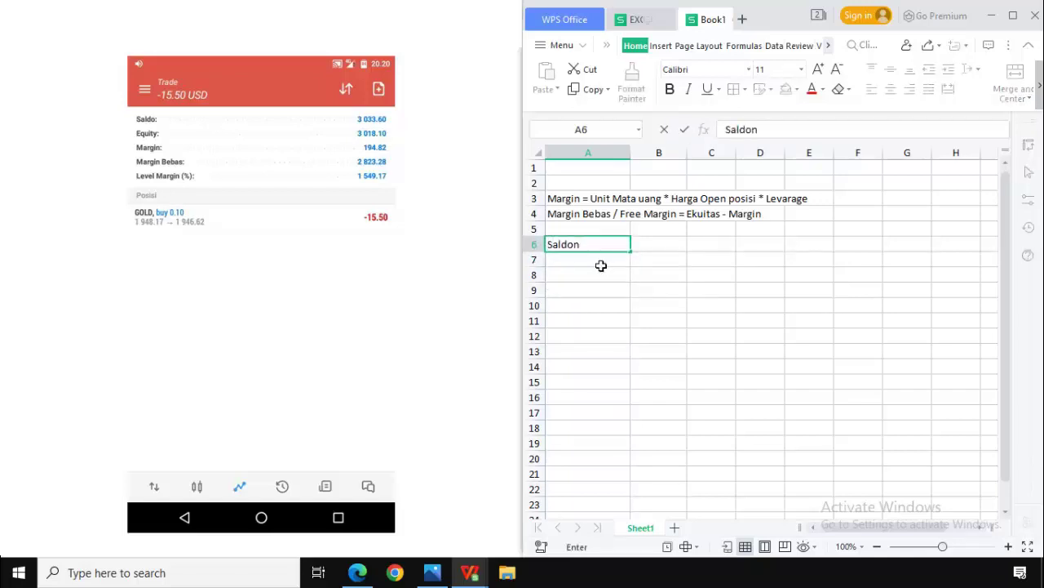
{"action": "key", "text": "BackSpace"}
{"action": "key", "text": "Tab"}
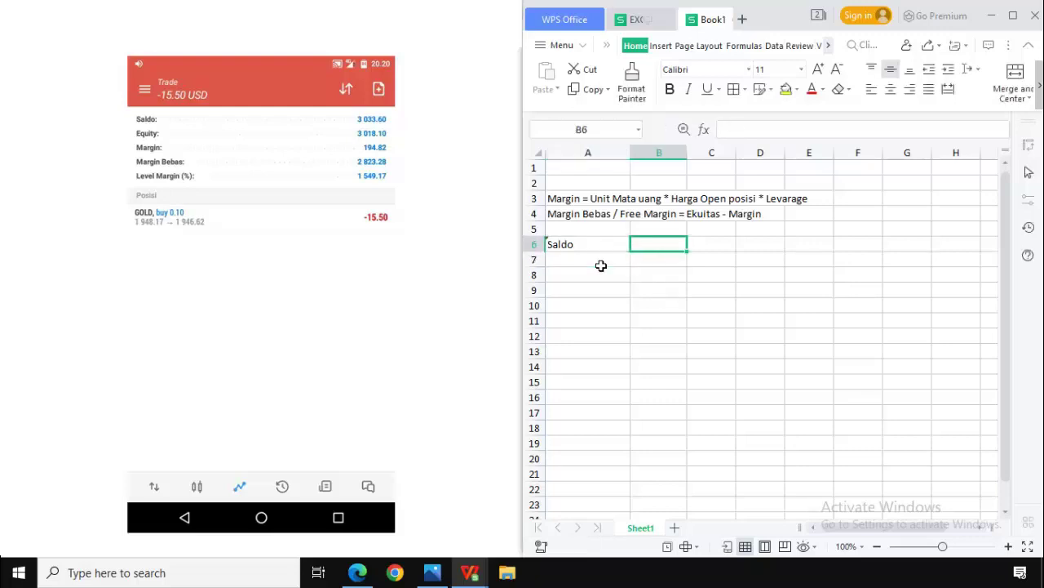
{"action": "key", "text": "shift+Tab"}
{"action": "type", "text": "Saldo"}
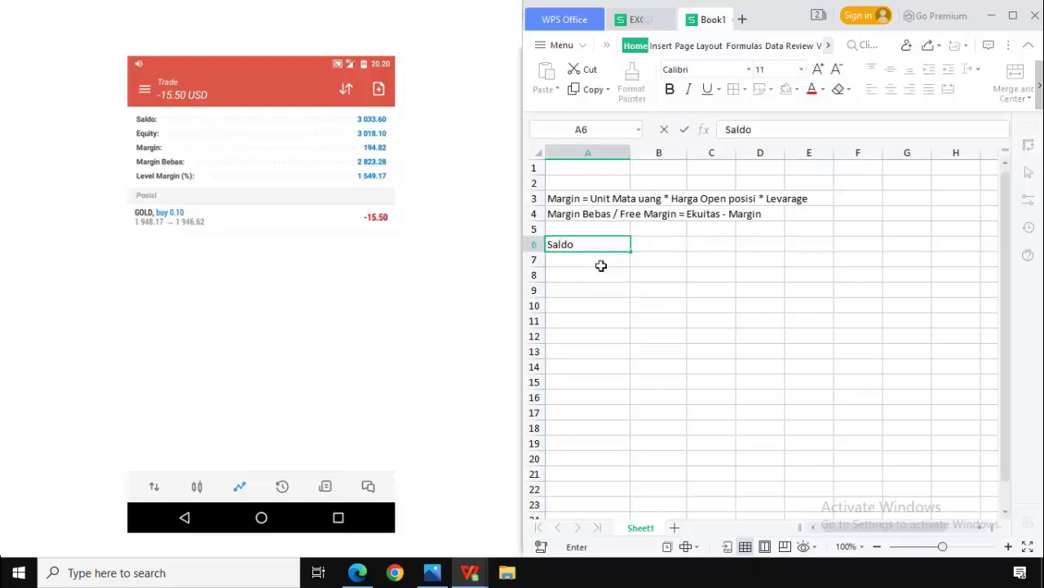
{"action": "key", "text": "Tab"}
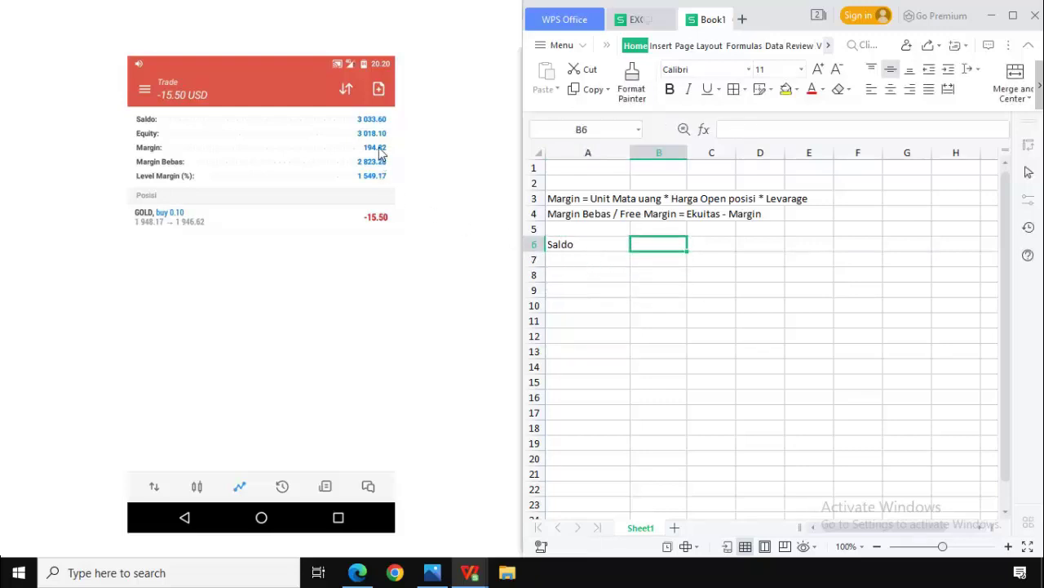
{"action": "type", "text": "3033."}
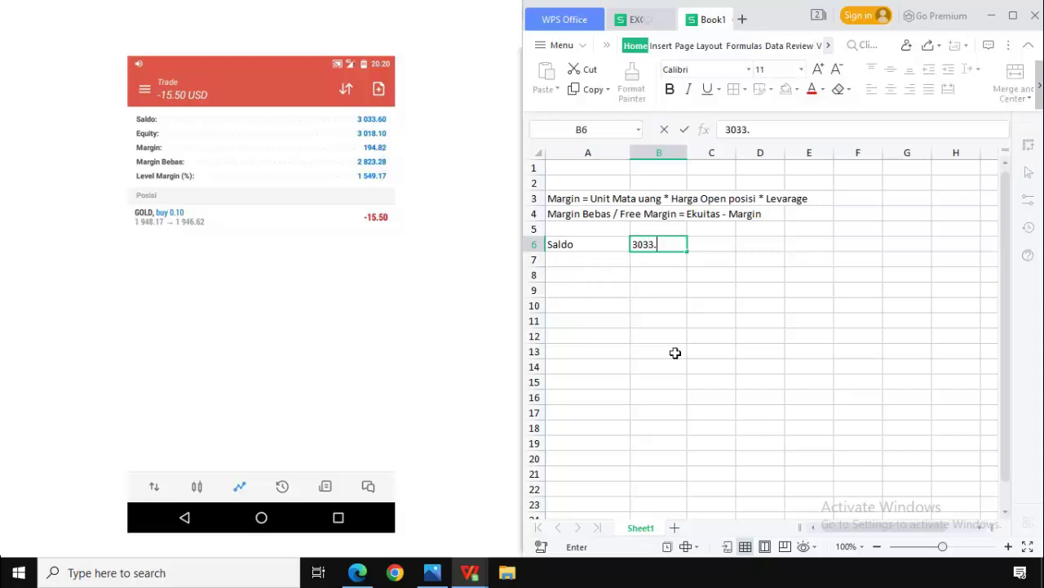
{"action": "type", "text": "60"}
{"action": "key", "text": "Return"}
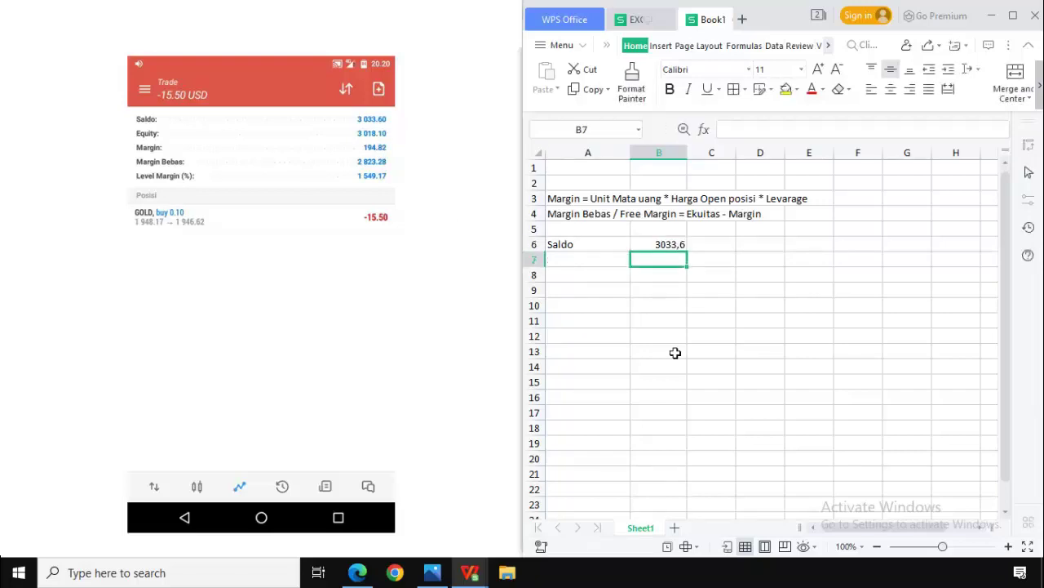
Label cell A7 "Equity" and enter the value 3018,1 in B7.
{"action": "key", "text": "Left"}
{"action": "type", "text": "W"}
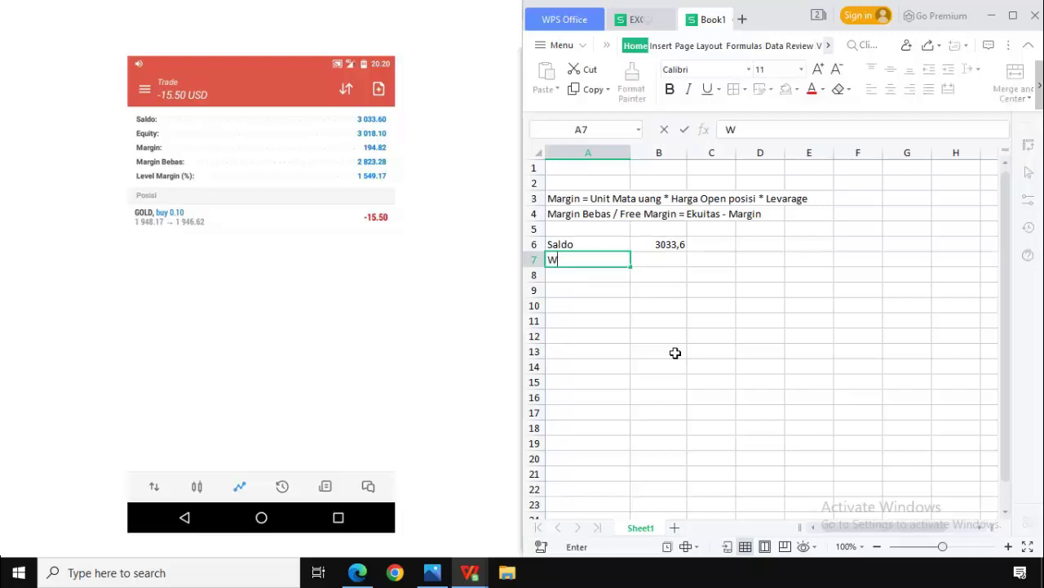
{"action": "key", "text": "BackSpace"}
{"action": "type", "text": "Q"}
{"action": "key", "text": "BackSpace"}
{"action": "type", "text": "Equity"}
{"action": "key", "text": "Tab"}
{"action": "type", "text": "30"}
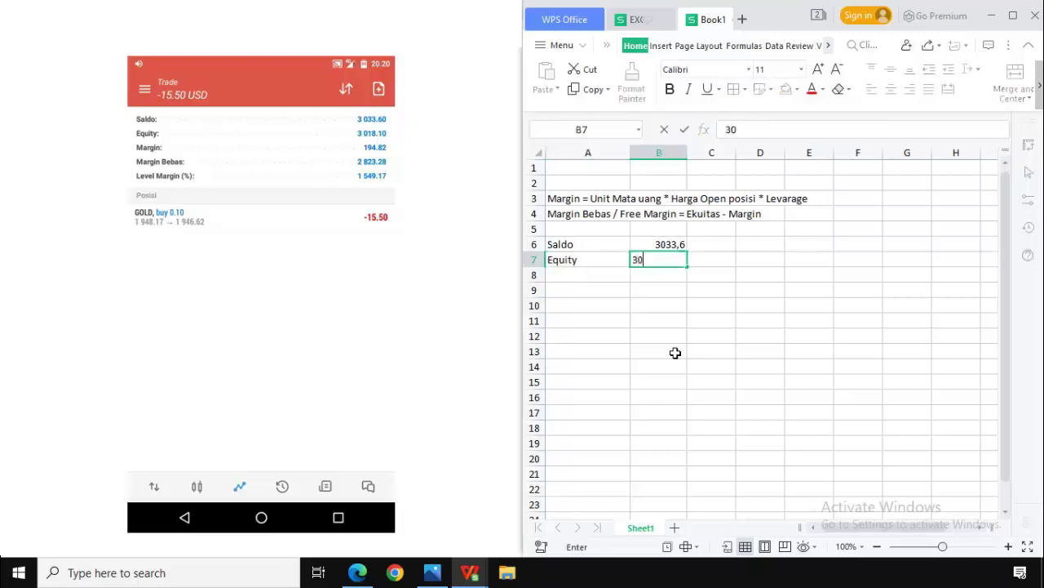
{"action": "type", "text": "18,10"}
{"action": "key", "text": "Return"}
Label cell A9 "Margin" and enter the formula =100*1948,17 in B9.
{"action": "key", "text": "Down"}
{"action": "key", "text": "Left"}
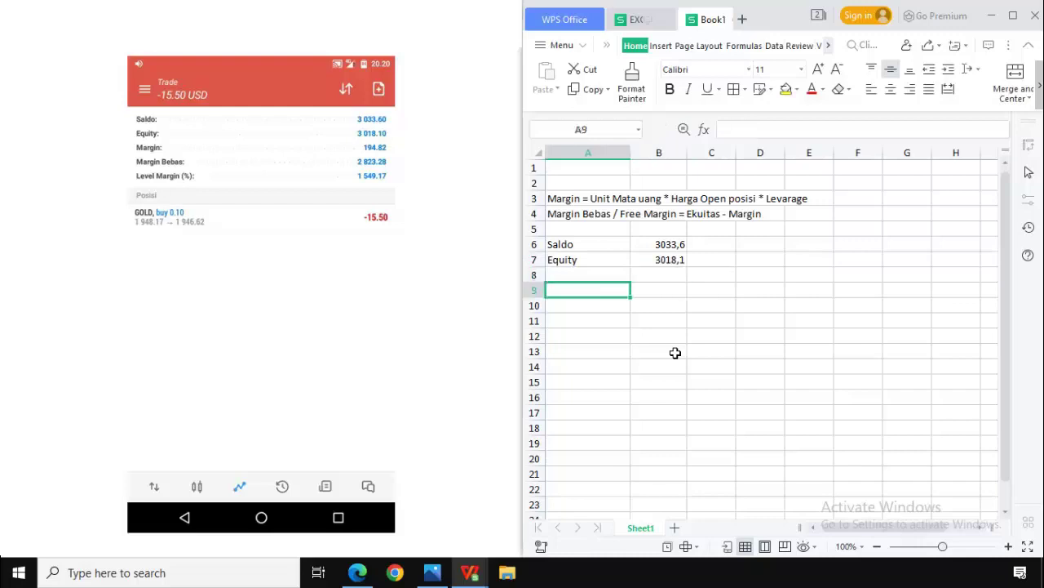
{"action": "type", "text": "Margin"}
{"action": "key", "text": "Tab"}
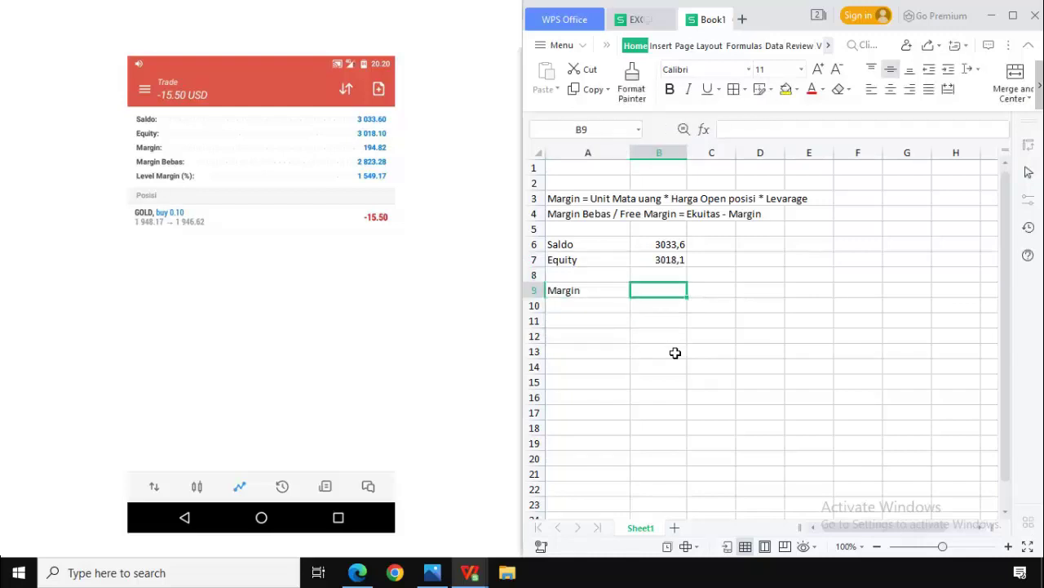
{"action": "type", "text": "=100"}
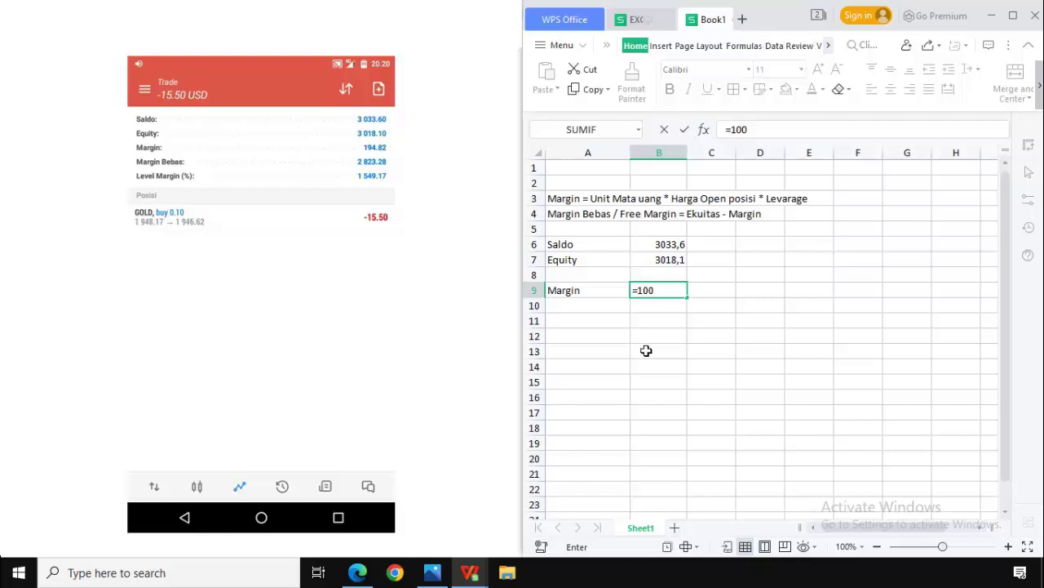
{"action": "type", "text": "*1948,17"}
{"action": "key", "text": "Return"}
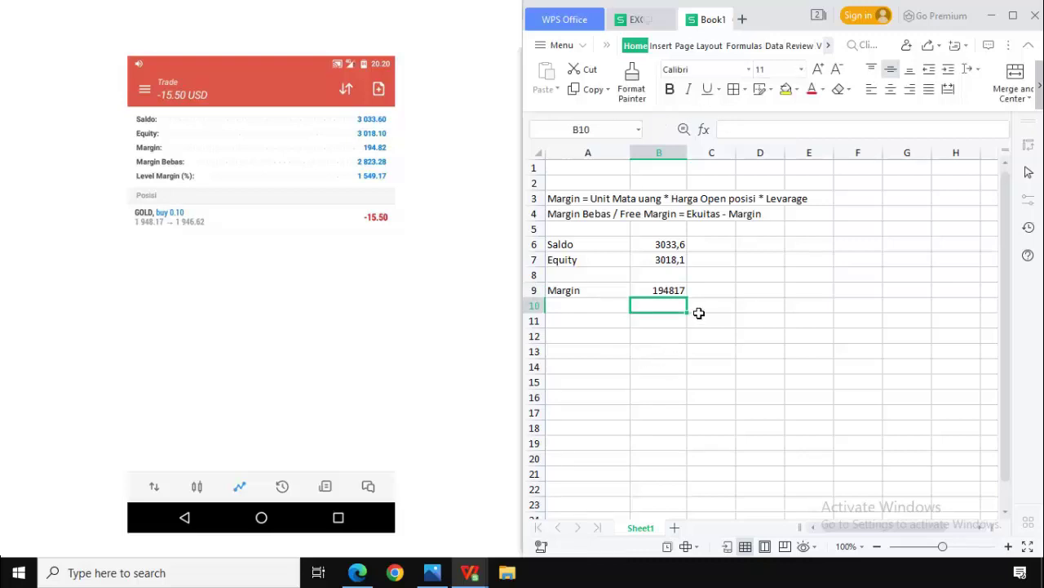
{"action": "left_click", "coordinate": [667, 293]}
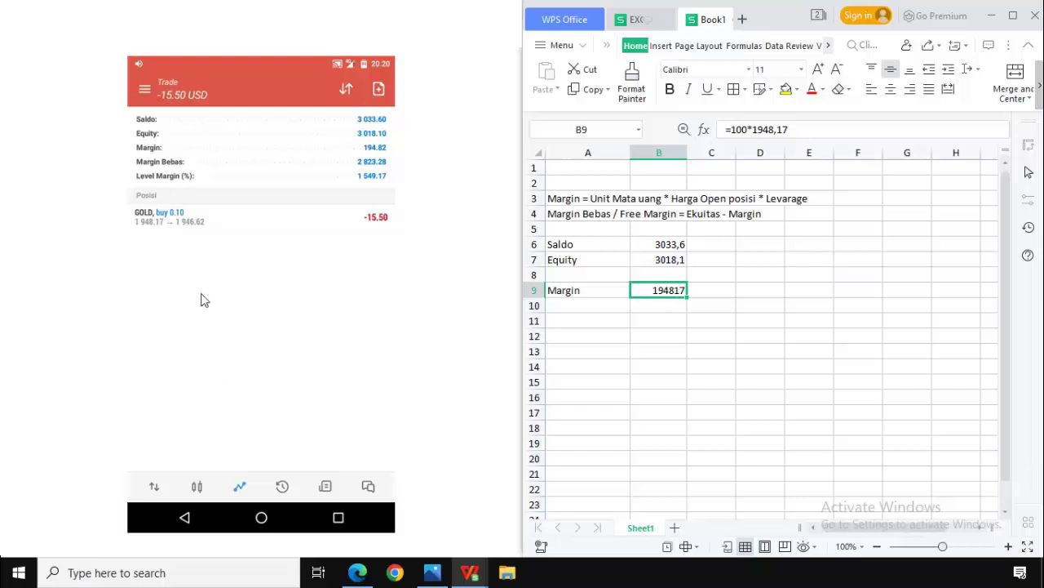
{"action": "left_click", "coordinate": [668, 314]}
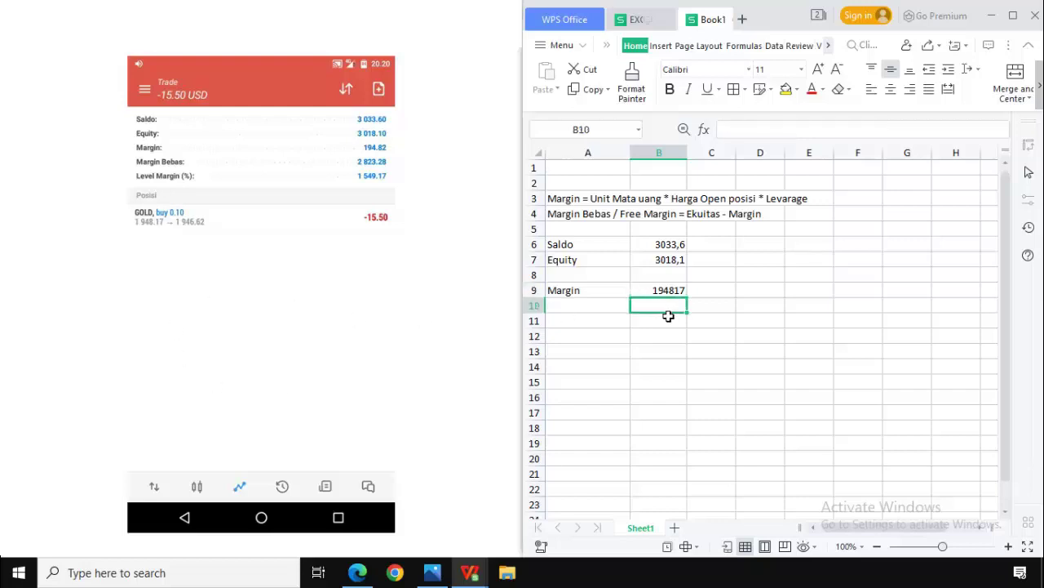
{"action": "left_click", "coordinate": [672, 289]}
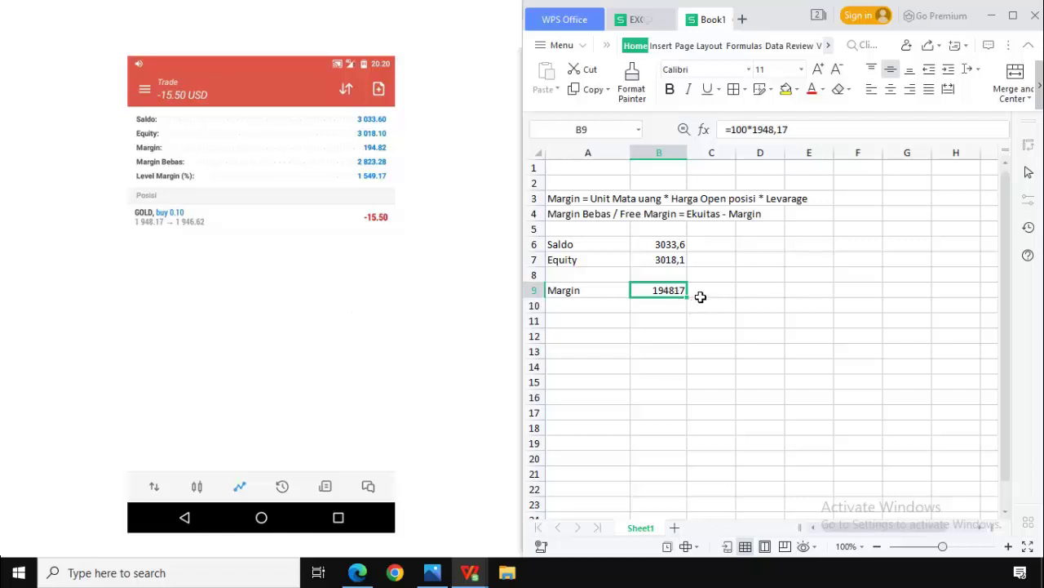
Divide the margin value in B9 by 100 with the formula =B9/100 in cell B10.
{"action": "left_click", "coordinate": [672, 310]}
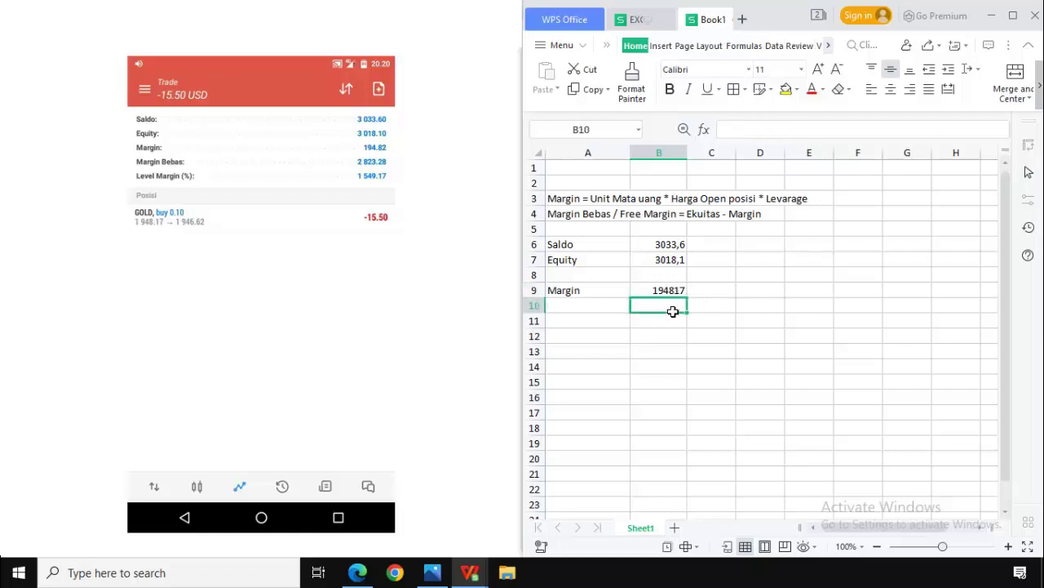
{"action": "type", "text": "="}
{"action": "key", "text": "Up"}
{"action": "type", "text": "/100"}
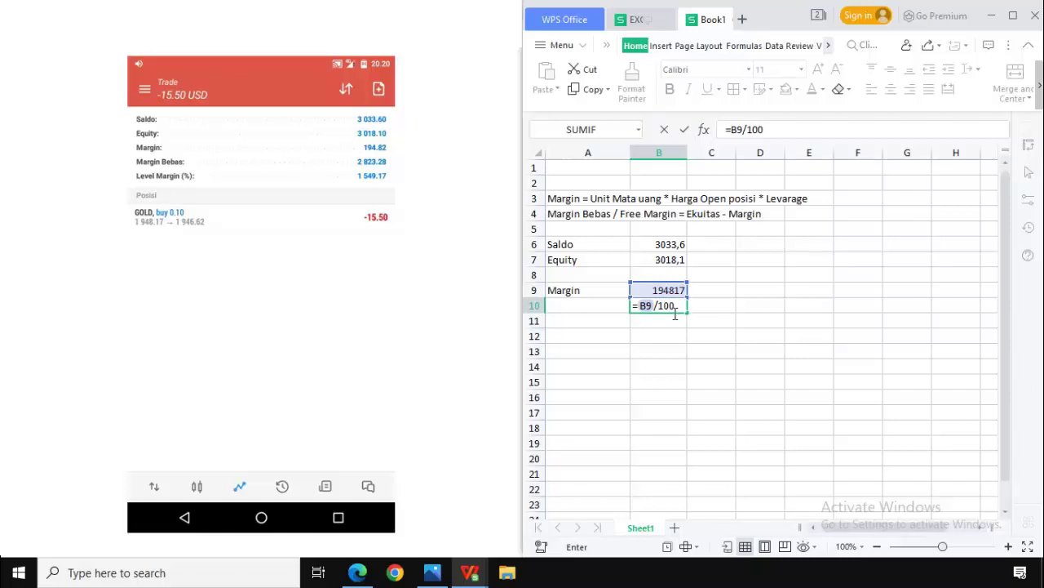
{"action": "key", "text": "Return"}
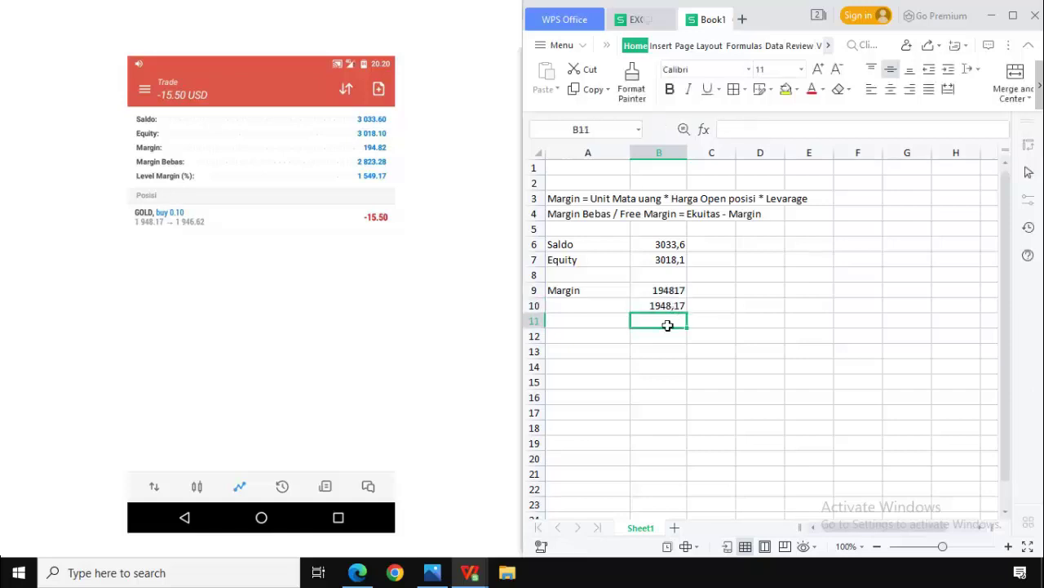
{"action": "key", "text": "Up"}
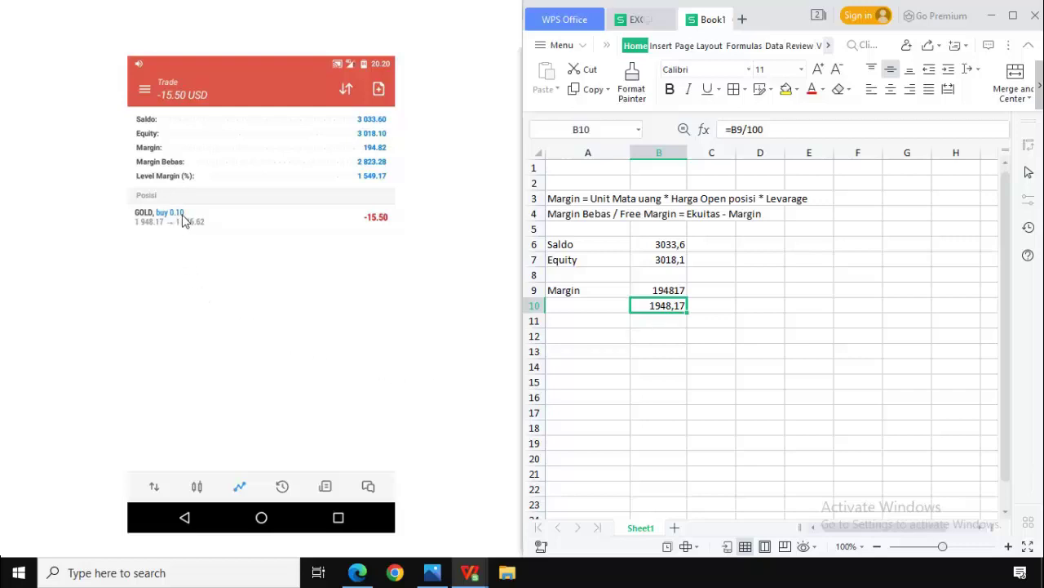
Divide the value in B10 by 10 with the formula =B10/10 in cell B11.
{"action": "left_click", "coordinate": [674, 327]}
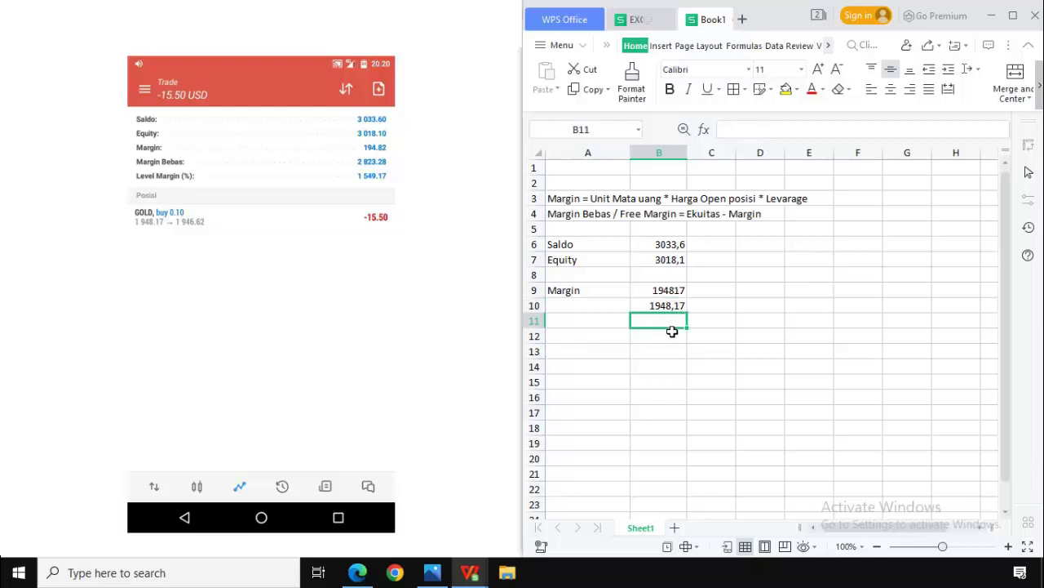
{"action": "type", "text": "="}
{"action": "key", "text": "Up"}
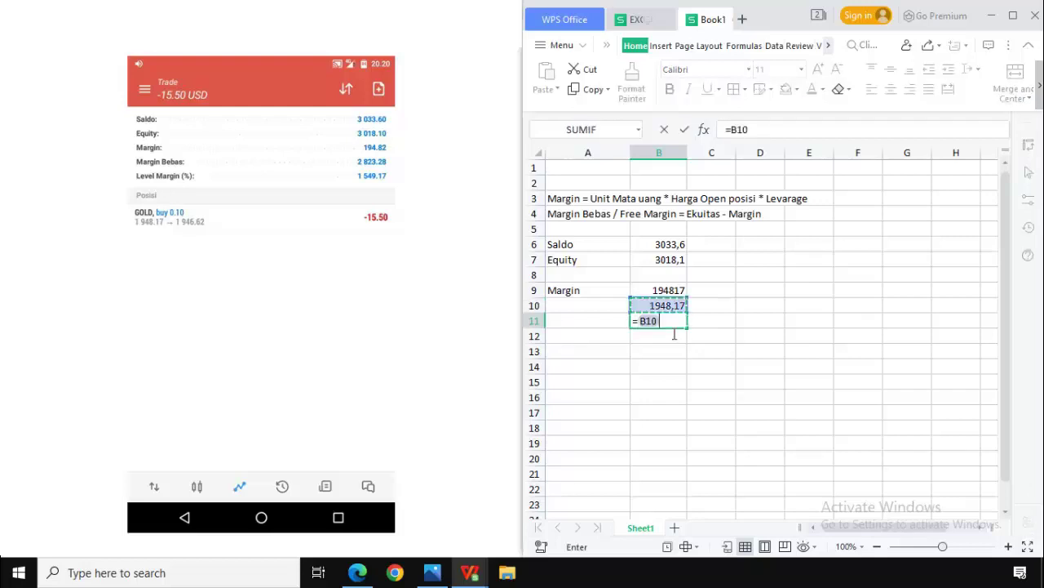
{"action": "type", "text": "/10"}
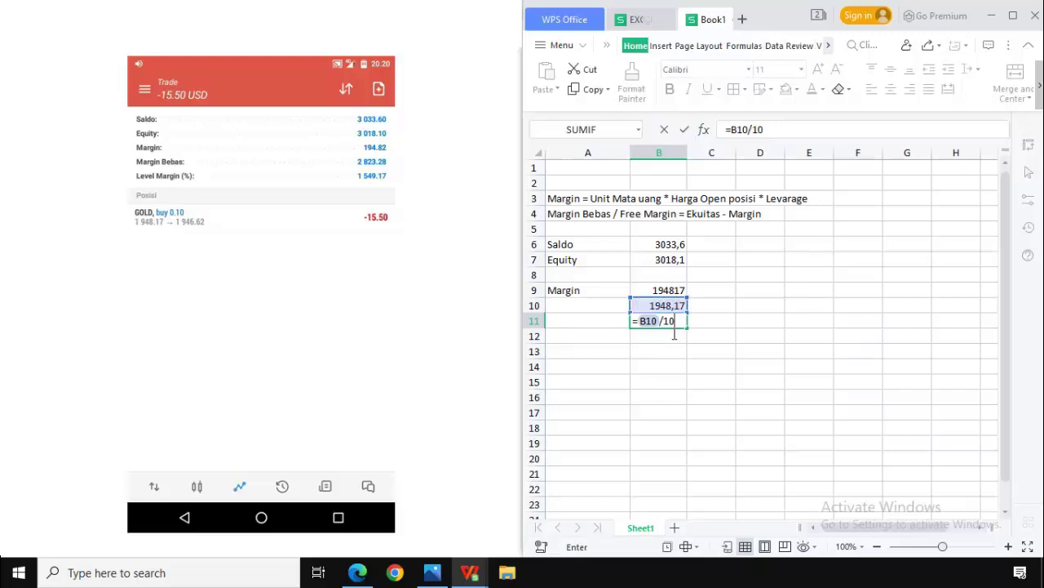
{"action": "key", "text": "Return"}
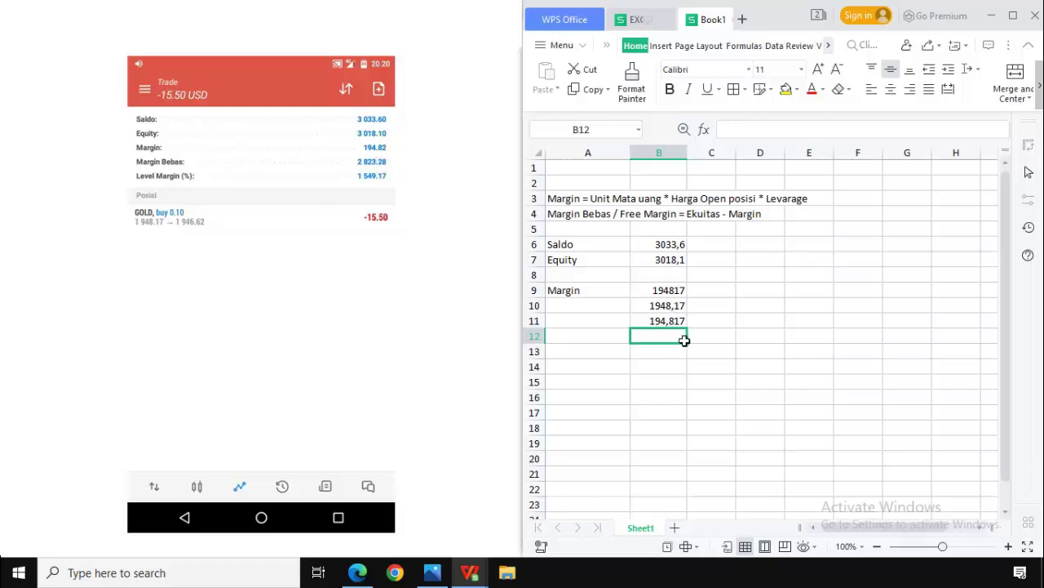
{"action": "left_click", "coordinate": [660, 374]}
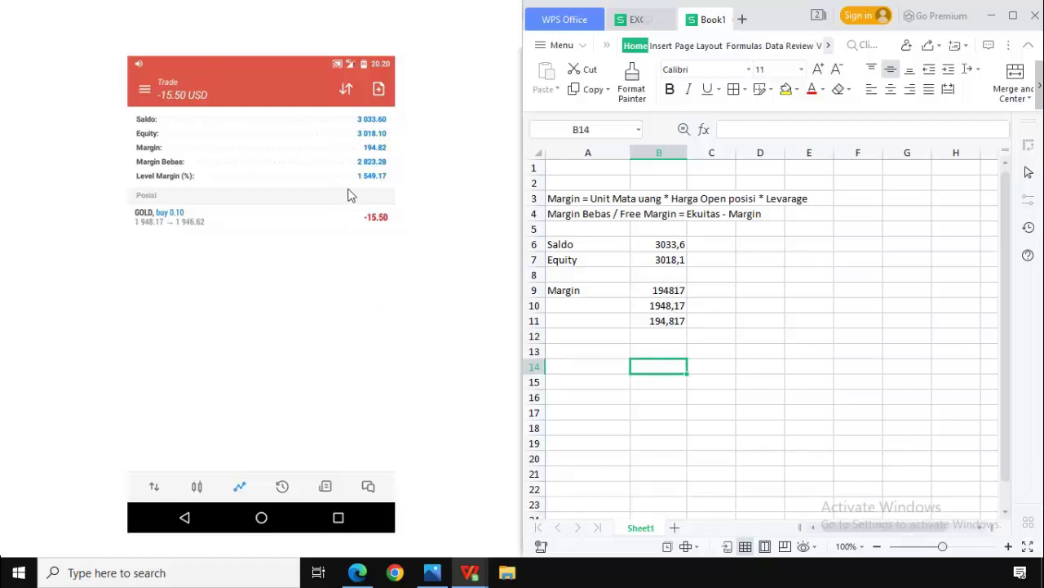
{"action": "left_click", "coordinate": [653, 324]}
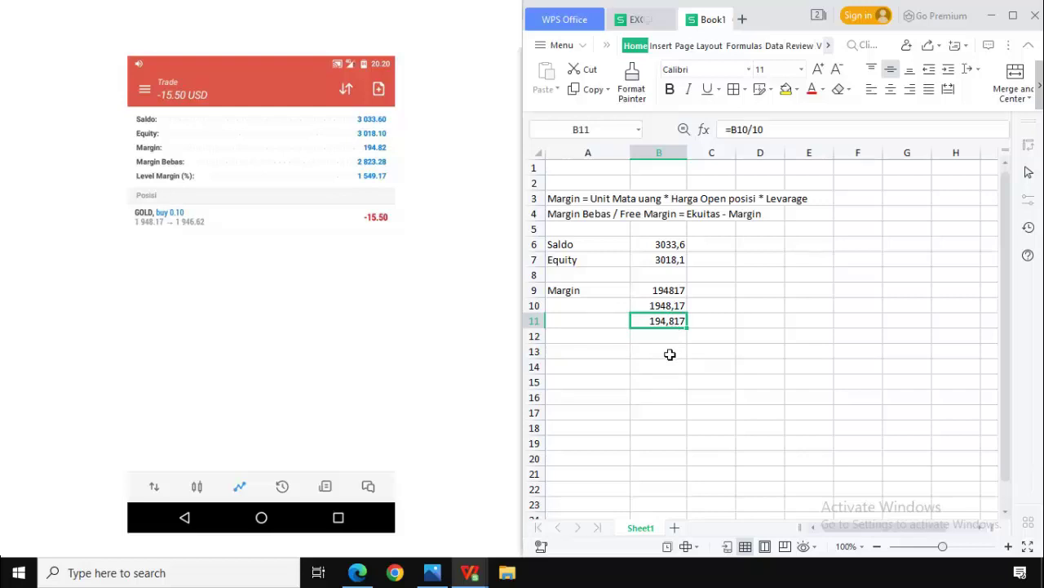
Label cell A13 "Margin Bebas / Free Margin".
{"action": "left_click", "coordinate": [670, 354]}
{"action": "key", "text": "Left"}
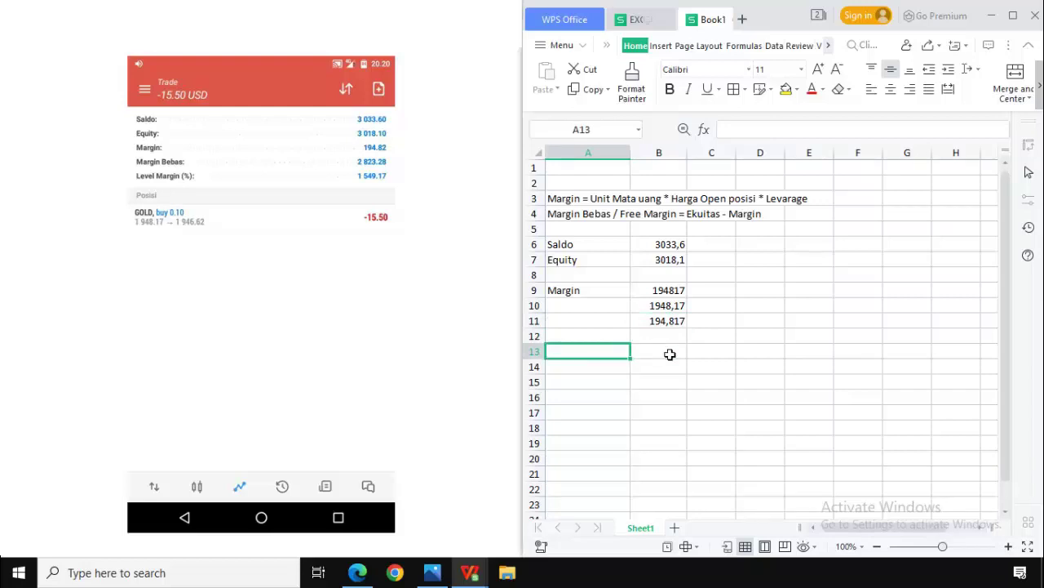
{"action": "type", "text": "Margin"}
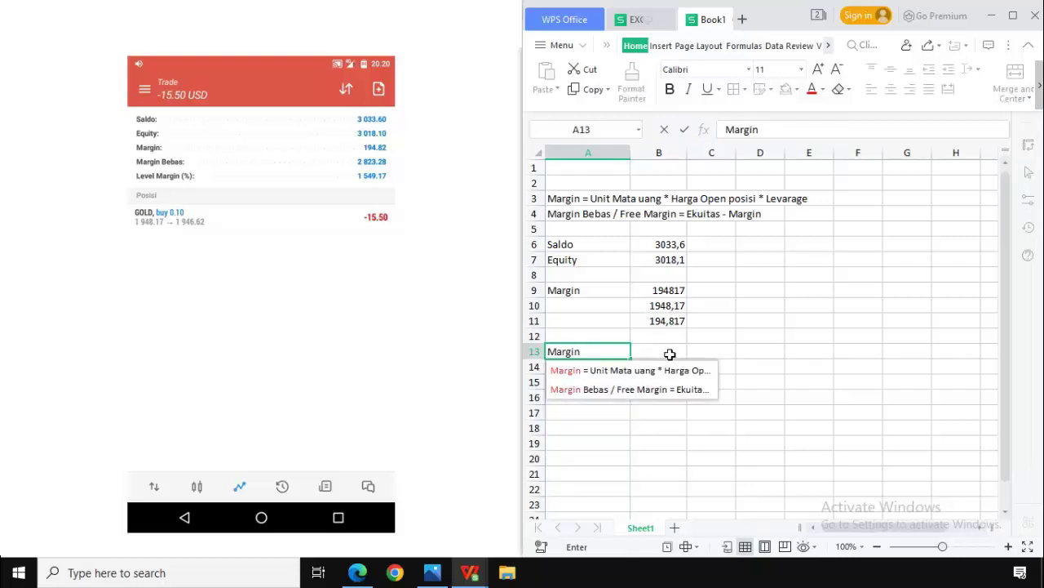
{"action": "type", "text": " Bebas "}
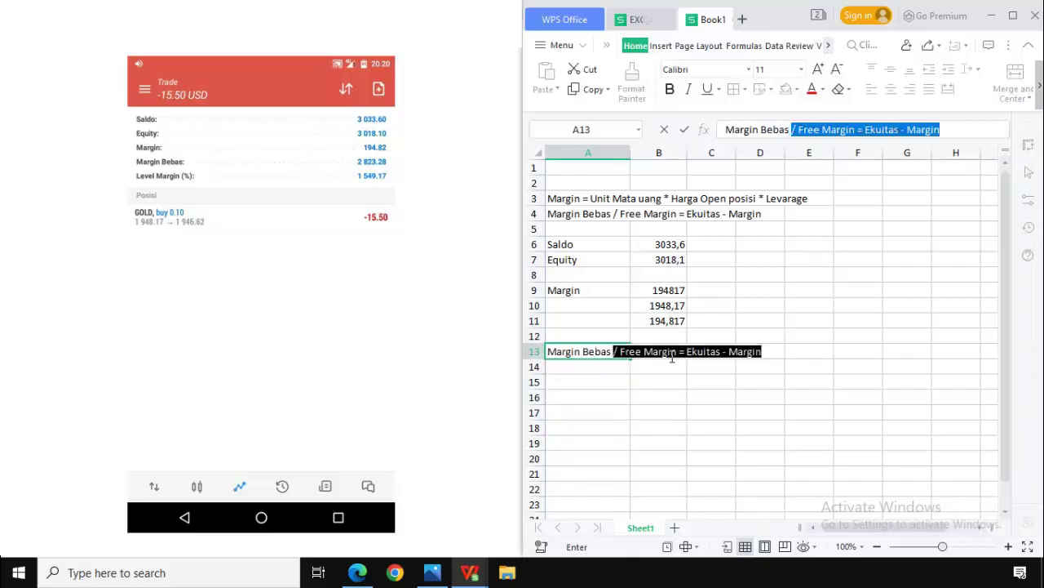
{"action": "type", "text": "/"}
{"action": "left_click", "coordinate": [671, 359]}
Calculate the free margin in cell C13 as equity minus margin with the formula =B7-B11.
{"action": "key", "text": "Right"}
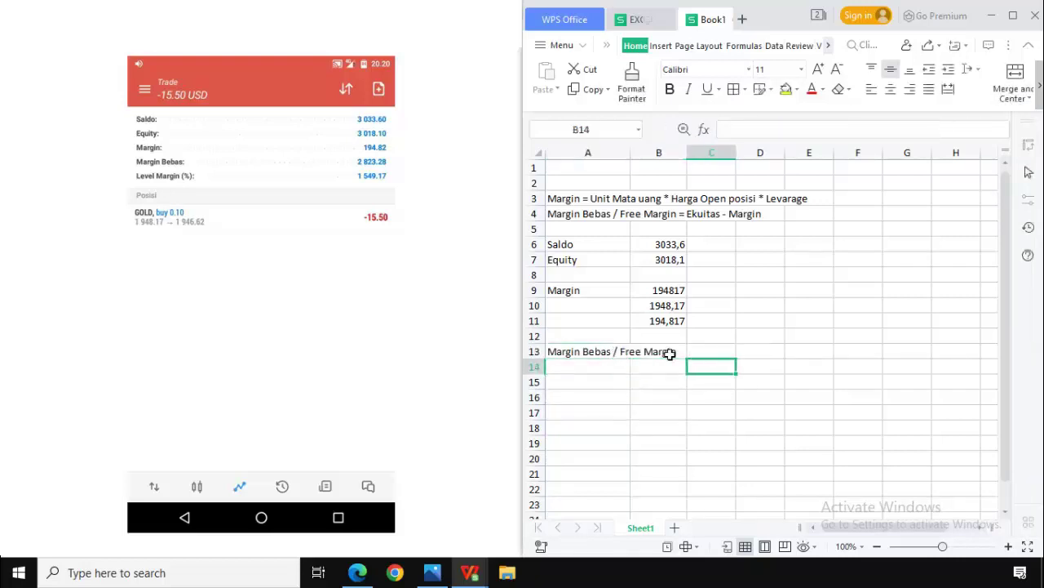
{"action": "key", "text": "Up"}
{"action": "type", "text": "="}
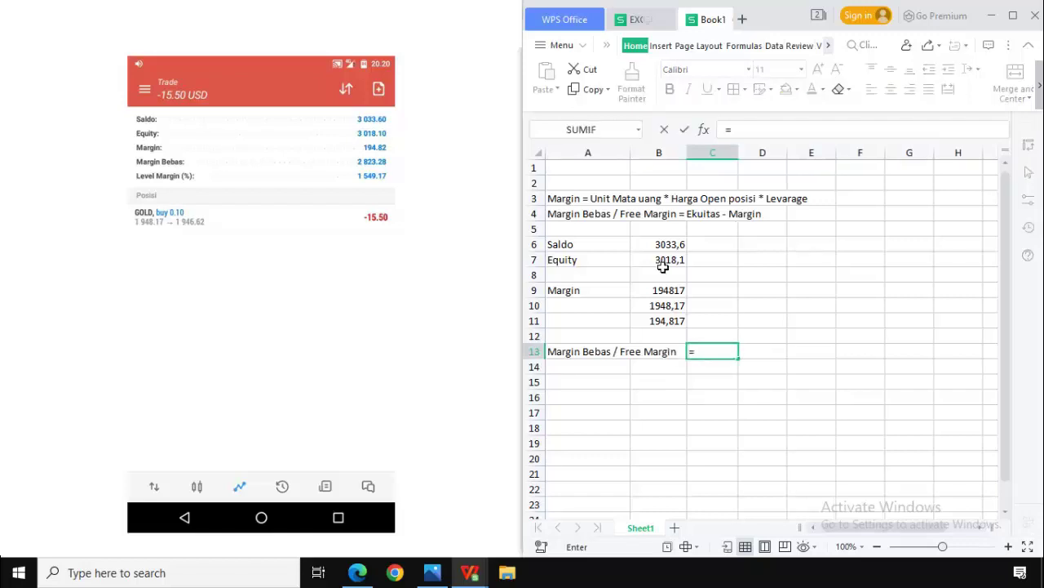
{"action": "left_click", "coordinate": [663, 266]}
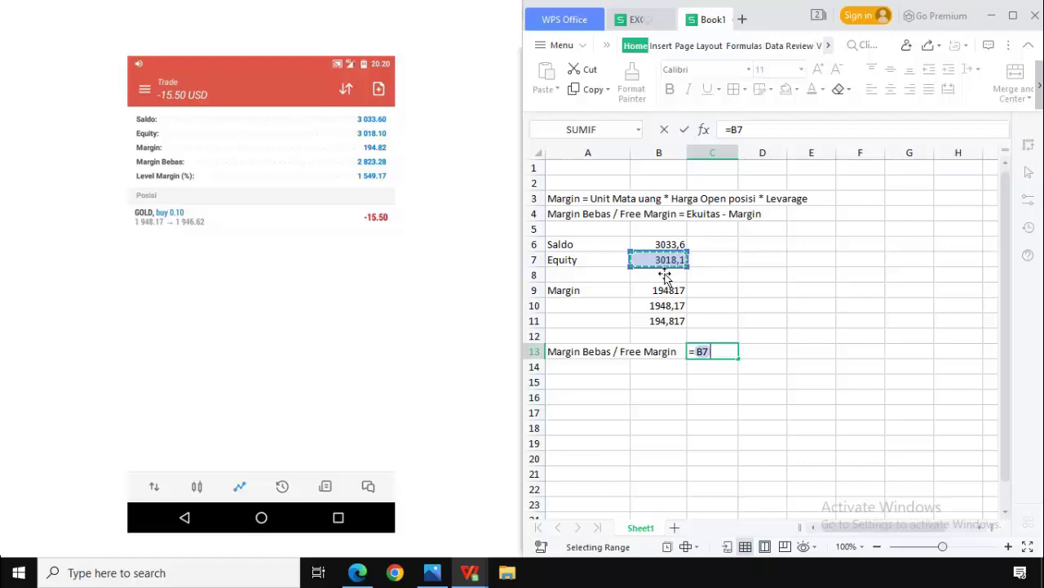
{"action": "type", "text": "-"}
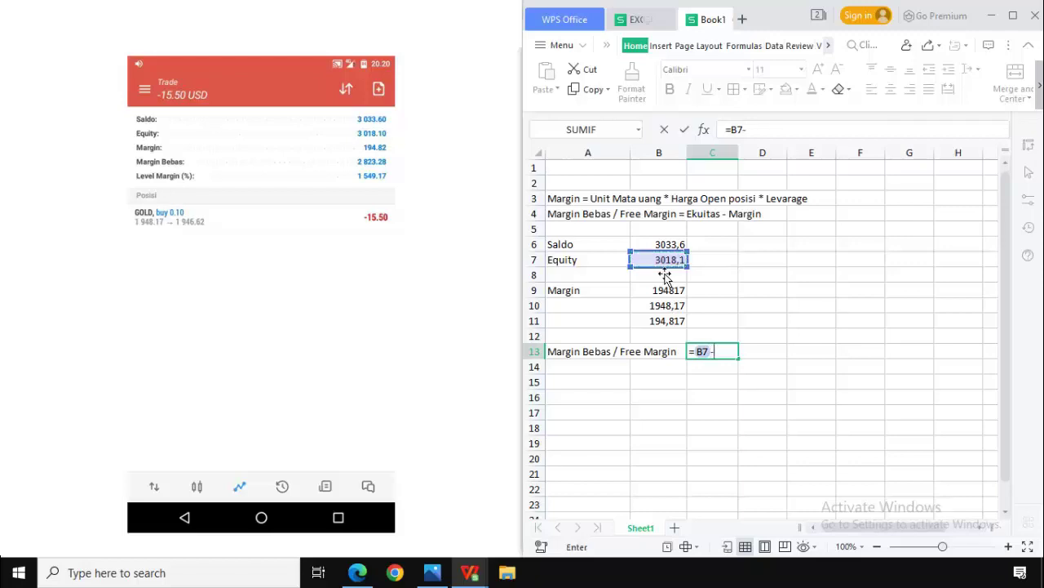
{"action": "left_click", "coordinate": [661, 324]}
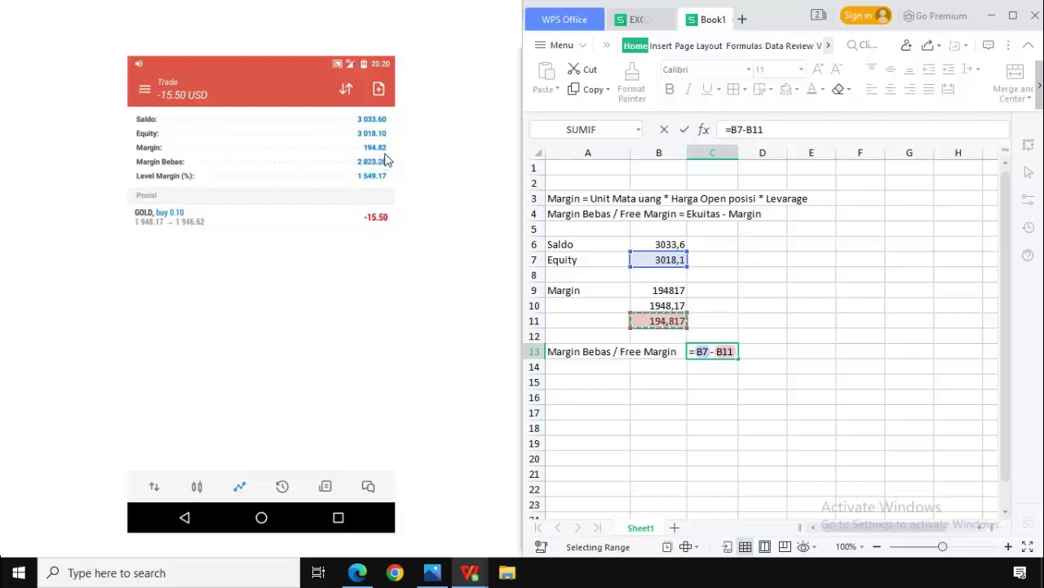
{"action": "key", "text": "Return"}
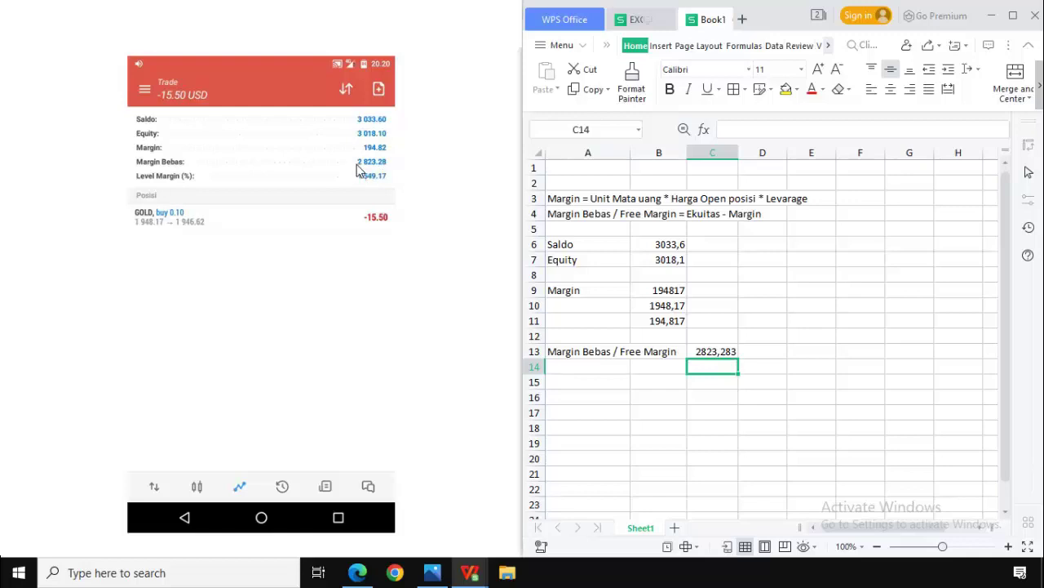
{"action": "left_click", "coordinate": [713, 336]}
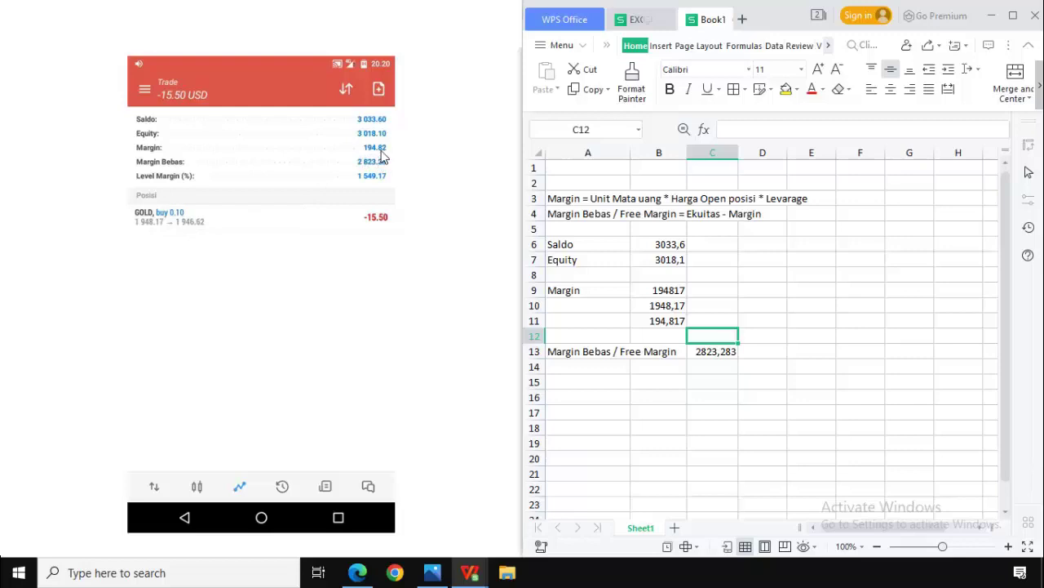
{"action": "left_click", "coordinate": [600, 309]}
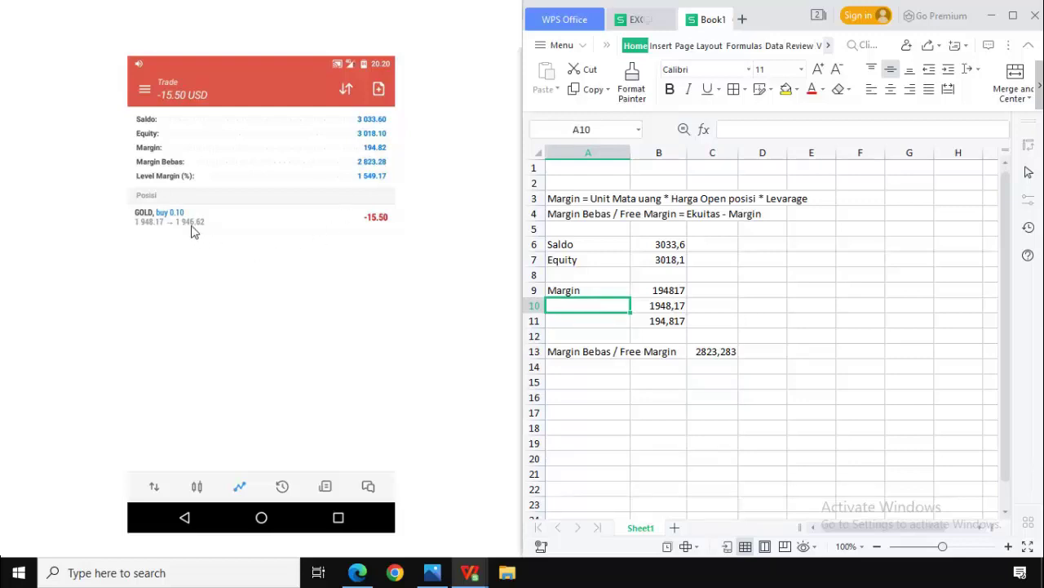
{"action": "left_click", "coordinate": [734, 337]}
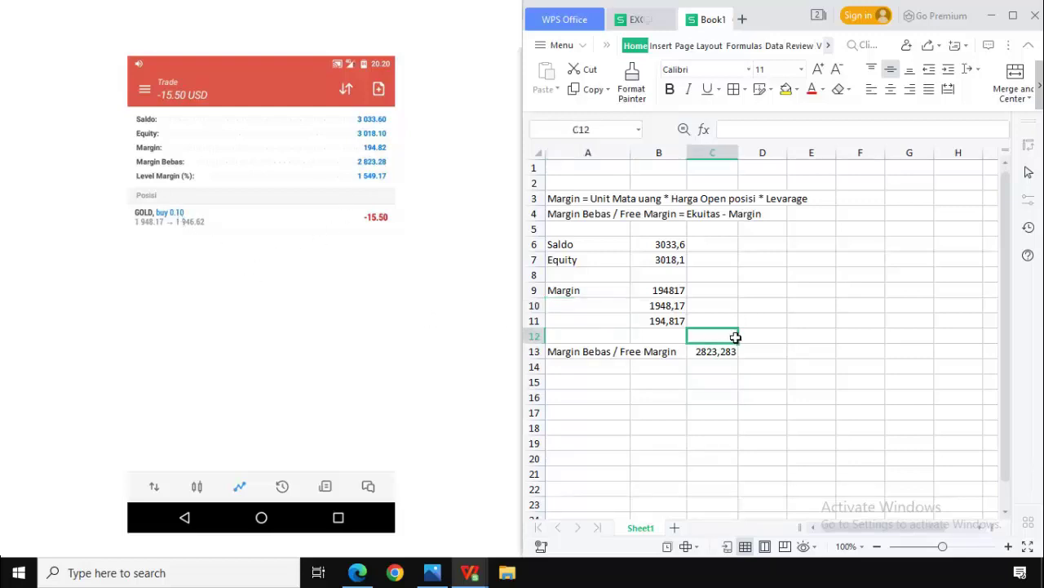
{"action": "left_click", "coordinate": [729, 352]}
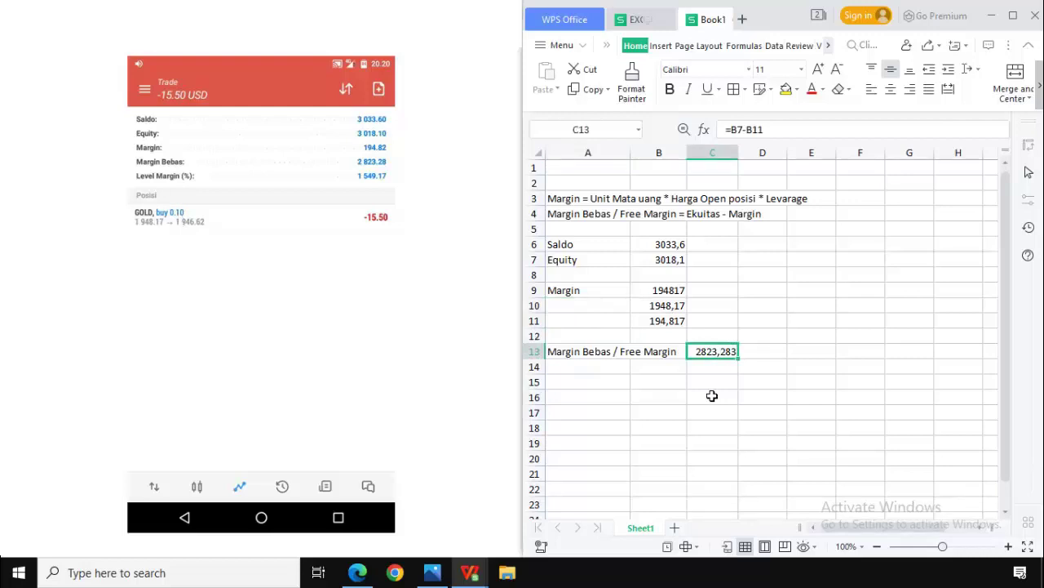
{"action": "left_click", "coordinate": [713, 388]}
{"action": "left_click", "coordinate": [754, 337]}
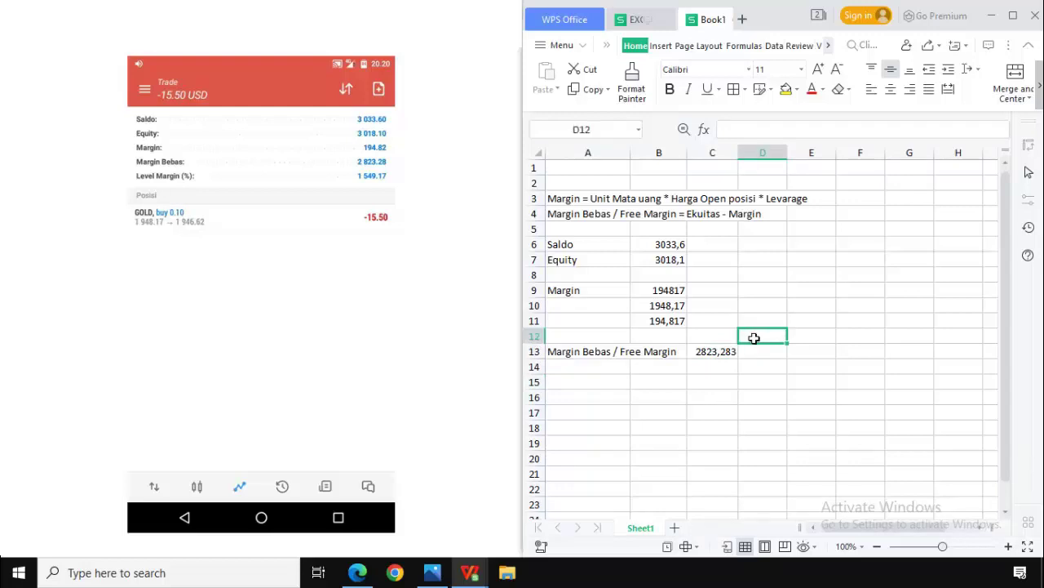